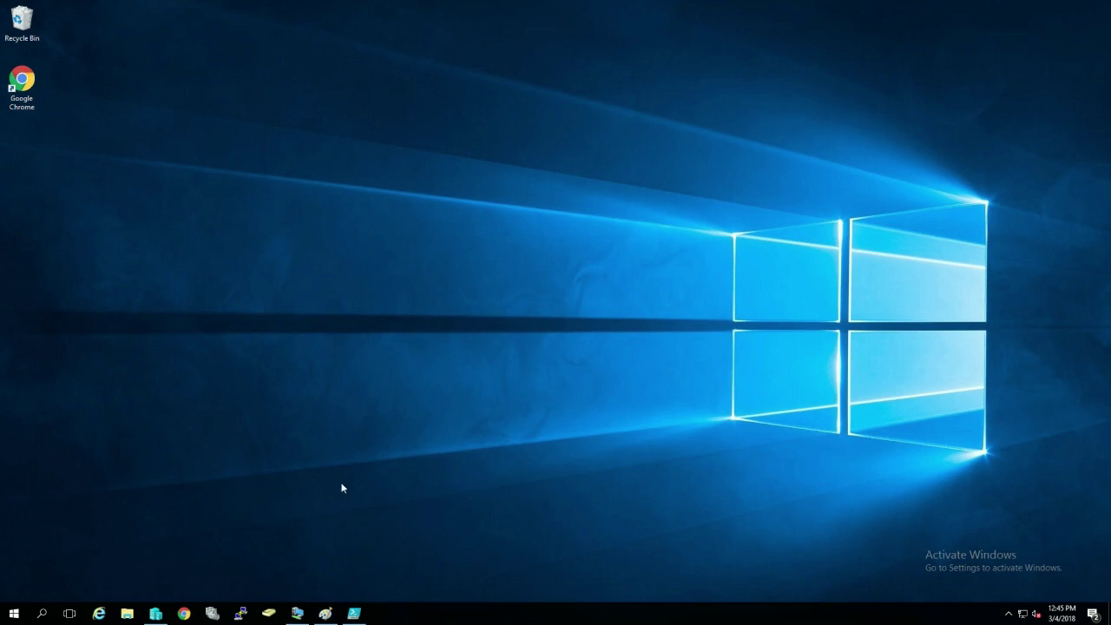
- Switch to the lab diagram in Paint and draw four short vertical strokes beneath each of the two green servers
click(333, 614)
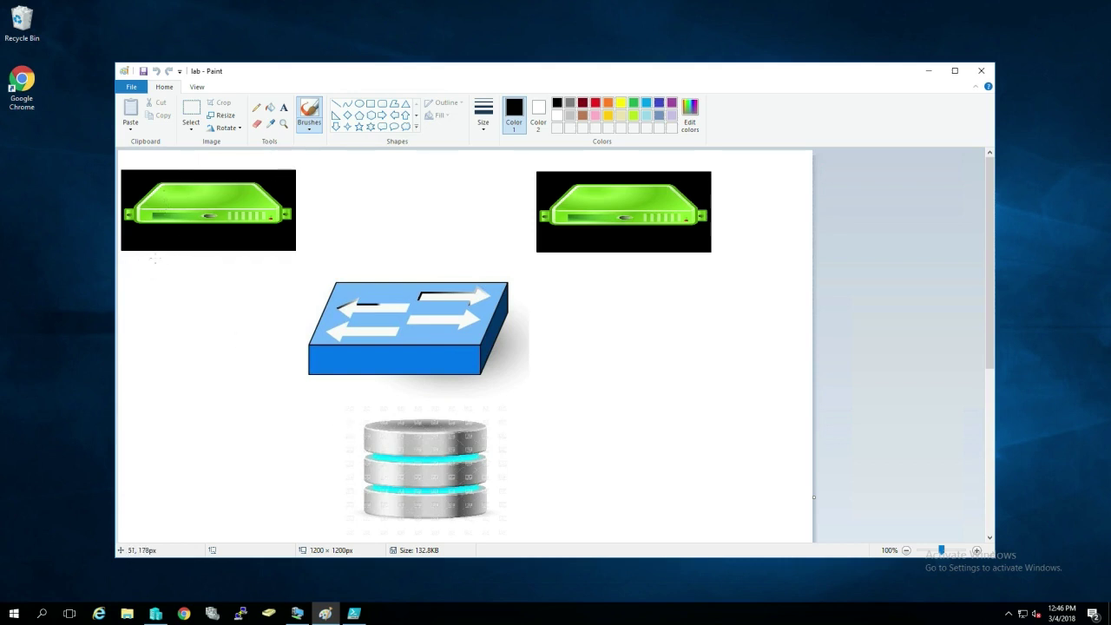
mouse_move(147, 255)
mouse_down()
mouse_move(160, 279)
mouse_move(209, 281)
mouse_up()
drag(596, 259, 628, 286)
click(980, 71)
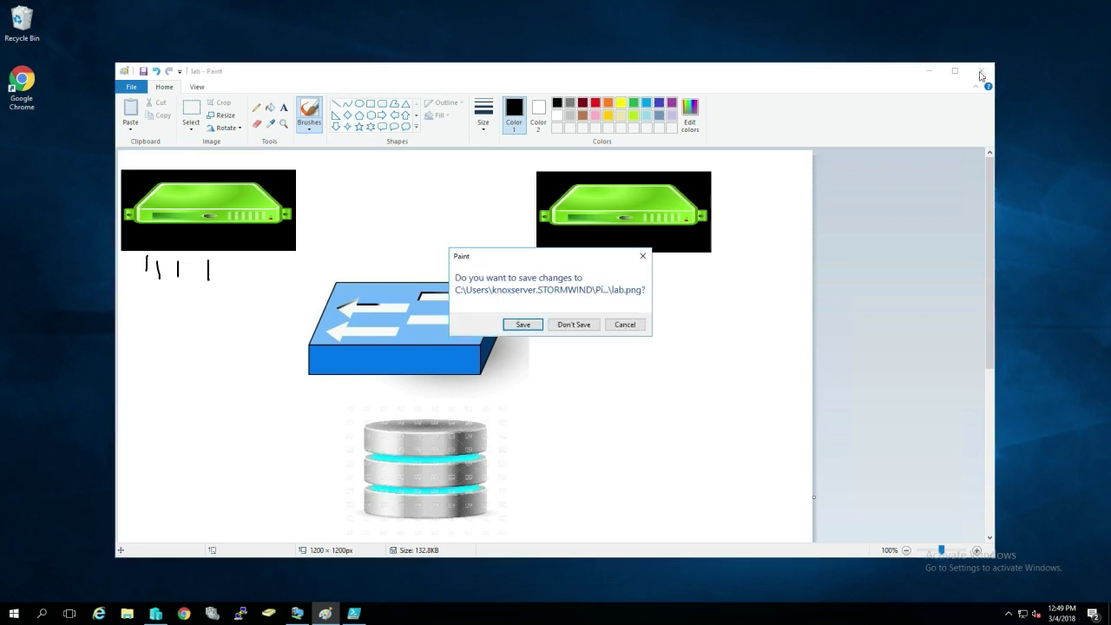
click(614, 326)
click(928, 71)
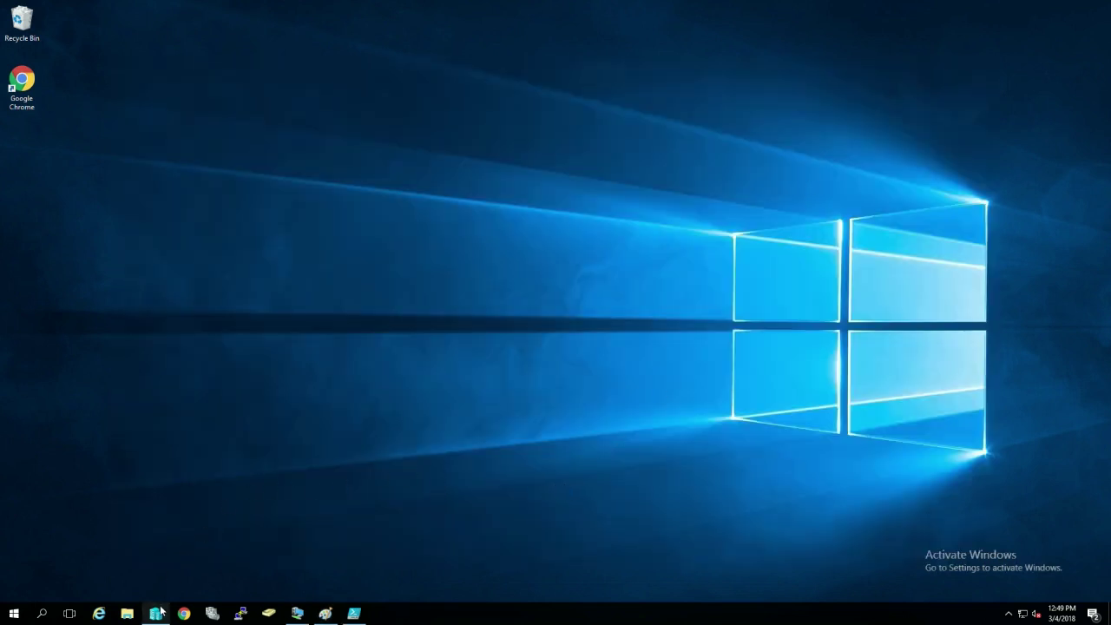
- Switch to Hyper-V Manager and compare the STORM-S2D1 and STORM-S2D2 virtual machines with the servers in the lab diagram
mouse_move(158, 607)
click(192, 577)
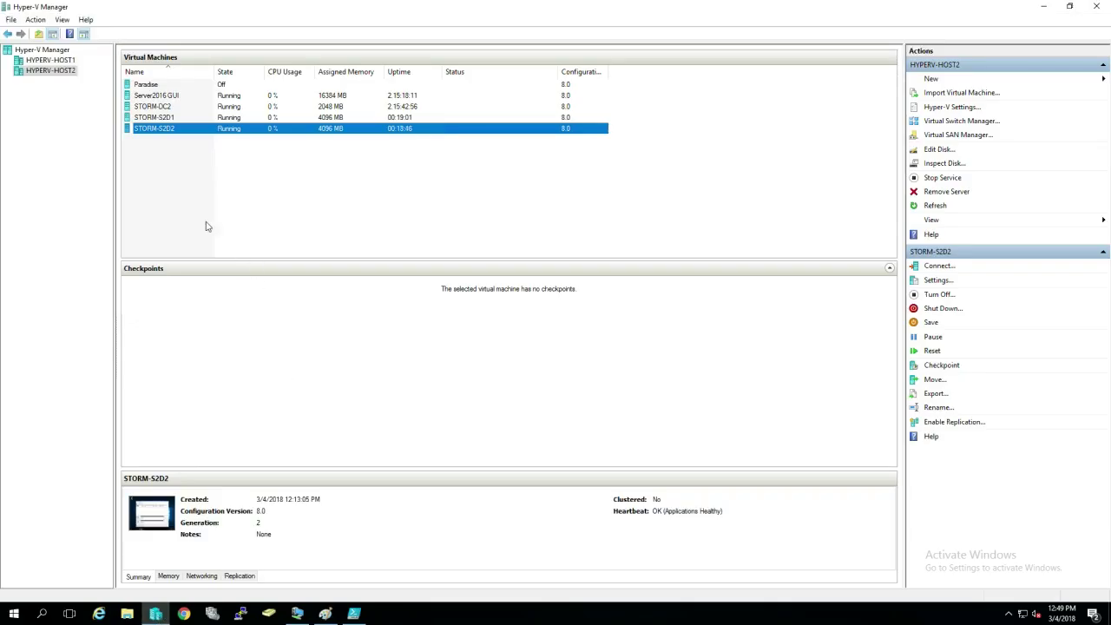
click(165, 117)
click(164, 128)
click(164, 117)
click(161, 128)
click(161, 117)
click(158, 131)
click(160, 118)
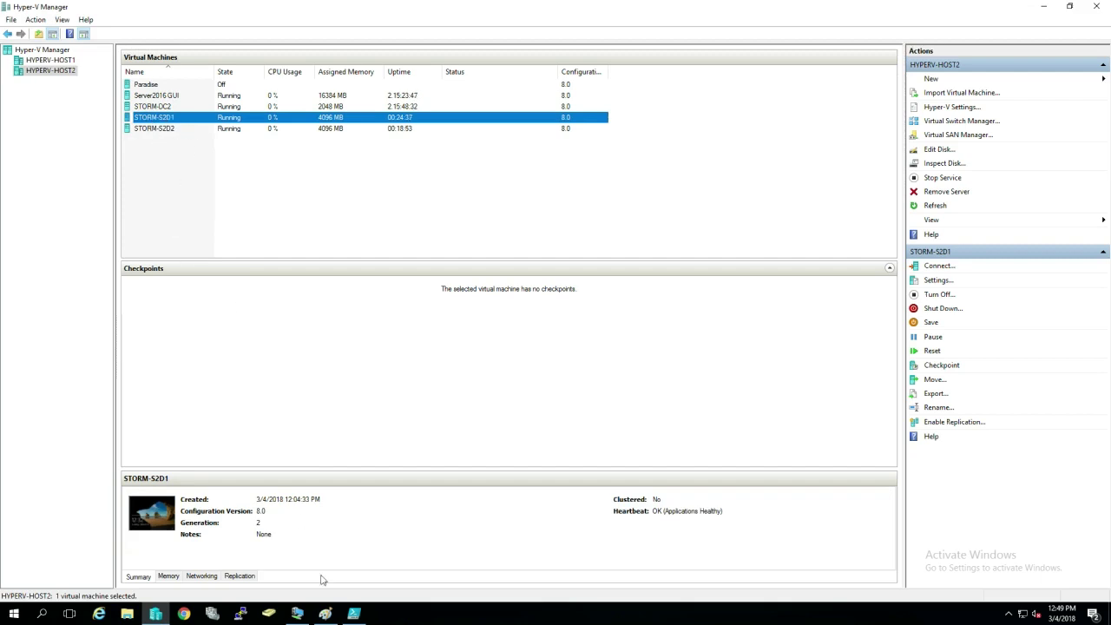
click(325, 613)
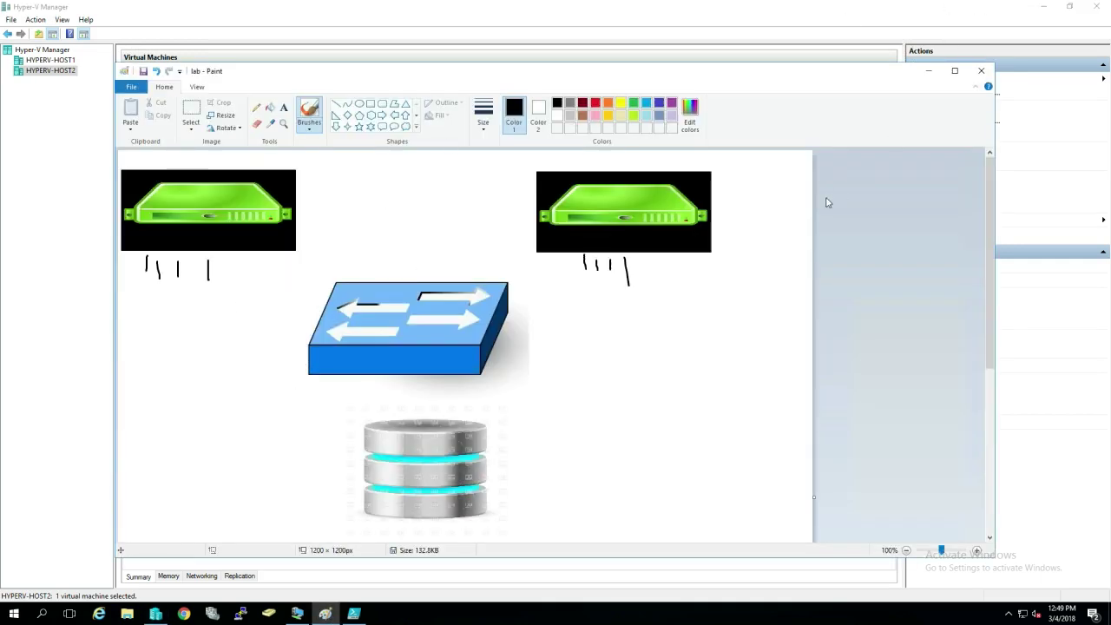
click(928, 71)
- Inspect the virtual hard drives attached to the SCSI controller in the STORM-S2D1 settings
right_click(161, 117)
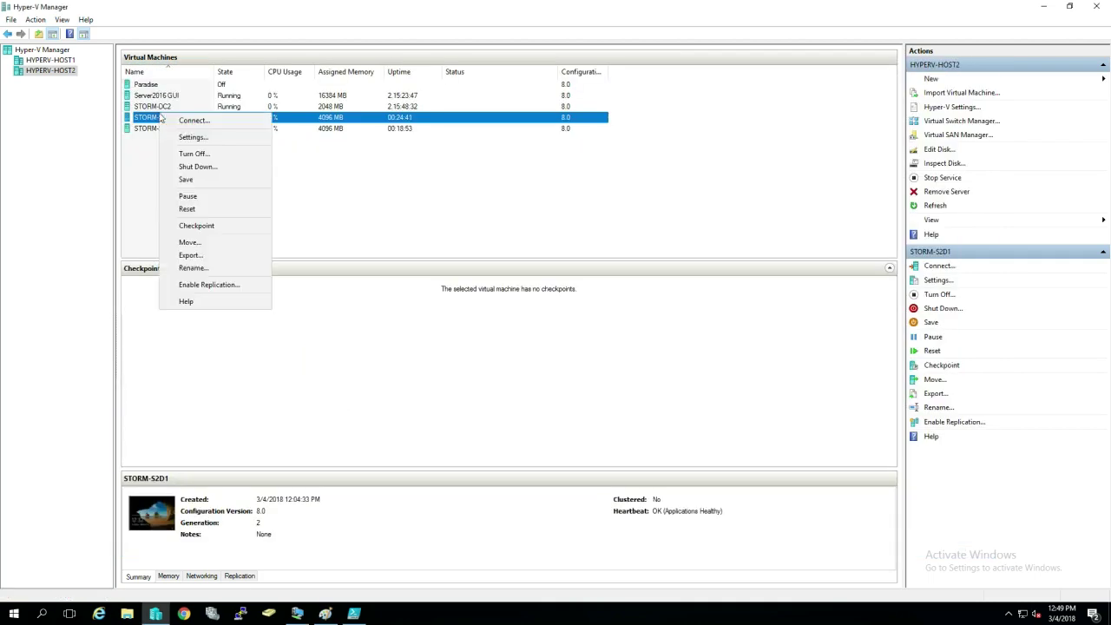
click(180, 138)
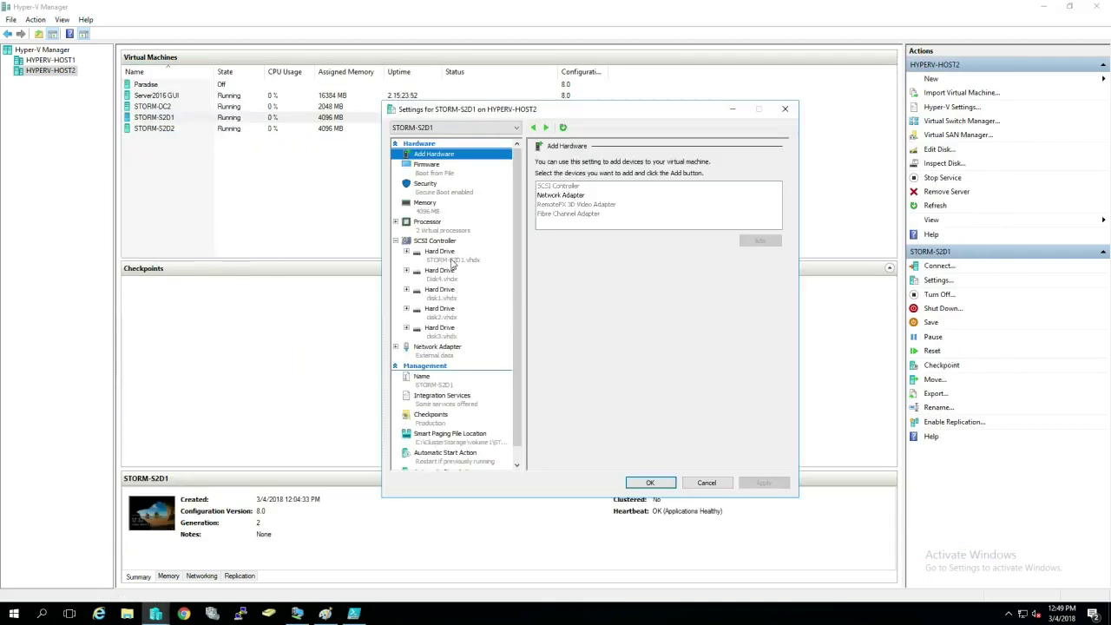
click(448, 297)
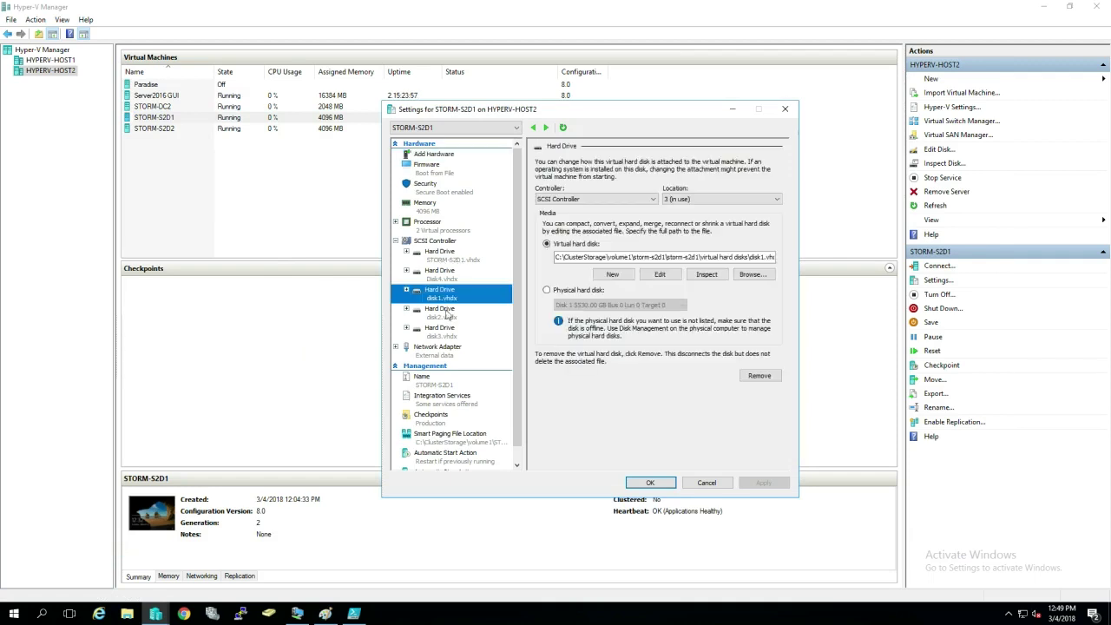
click(443, 312)
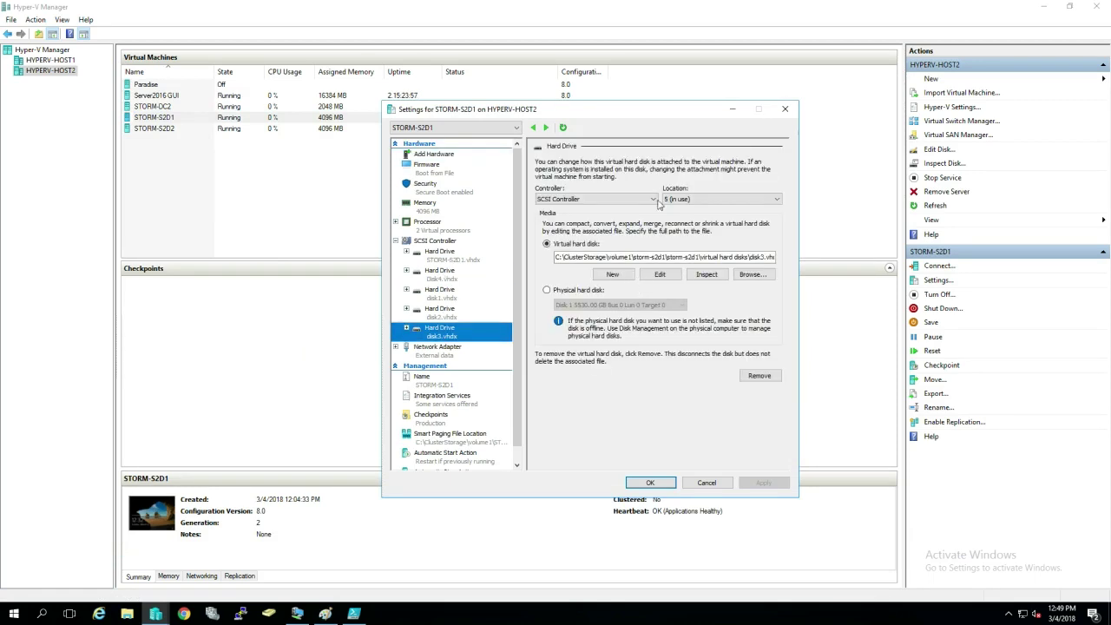
click(784, 109)
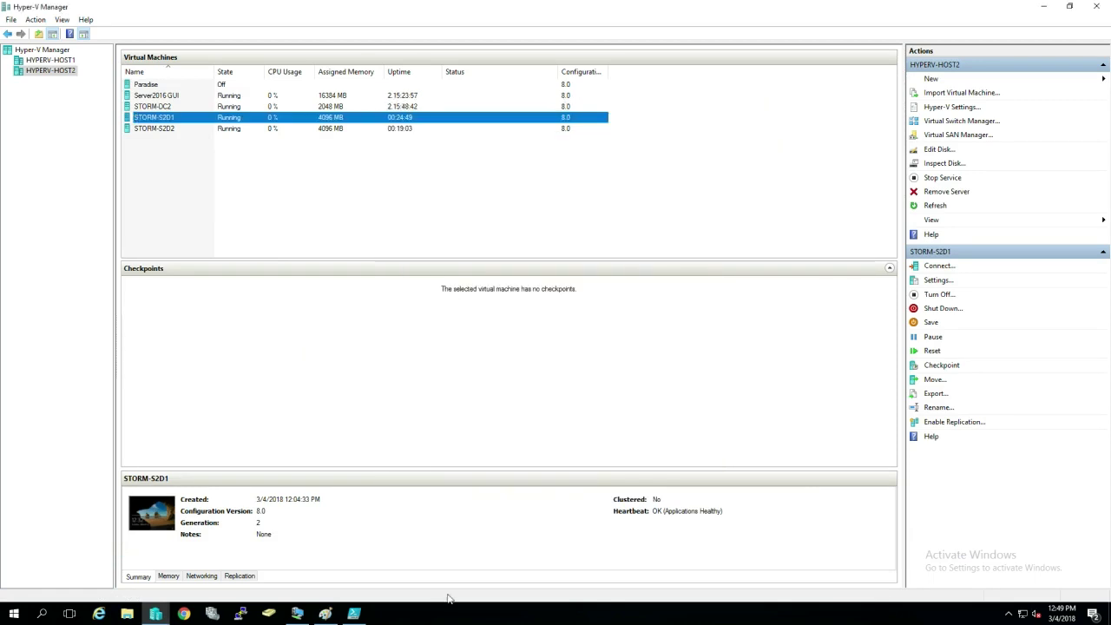
- Review the unallocated disks in Disk Management on the STORM-S2D2 virtual machine, ending its connection when done
click(297, 613)
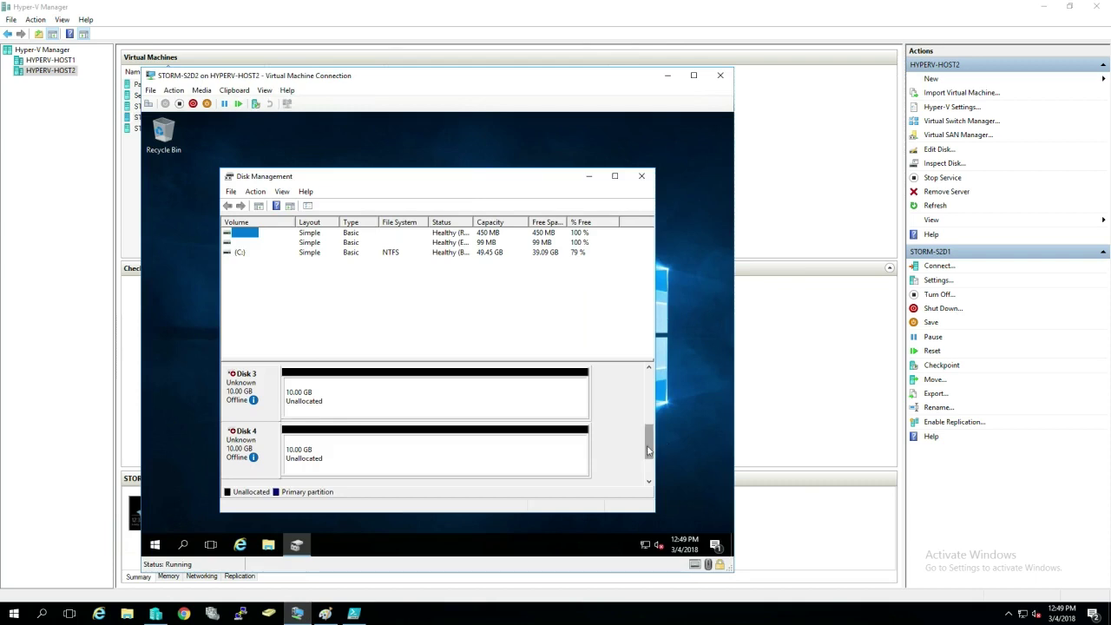
mouse_move(651, 429)
mouse_down()
mouse_move(652, 395)
mouse_move(653, 460)
mouse_move(650, 382)
mouse_move(651, 420)
mouse_up()
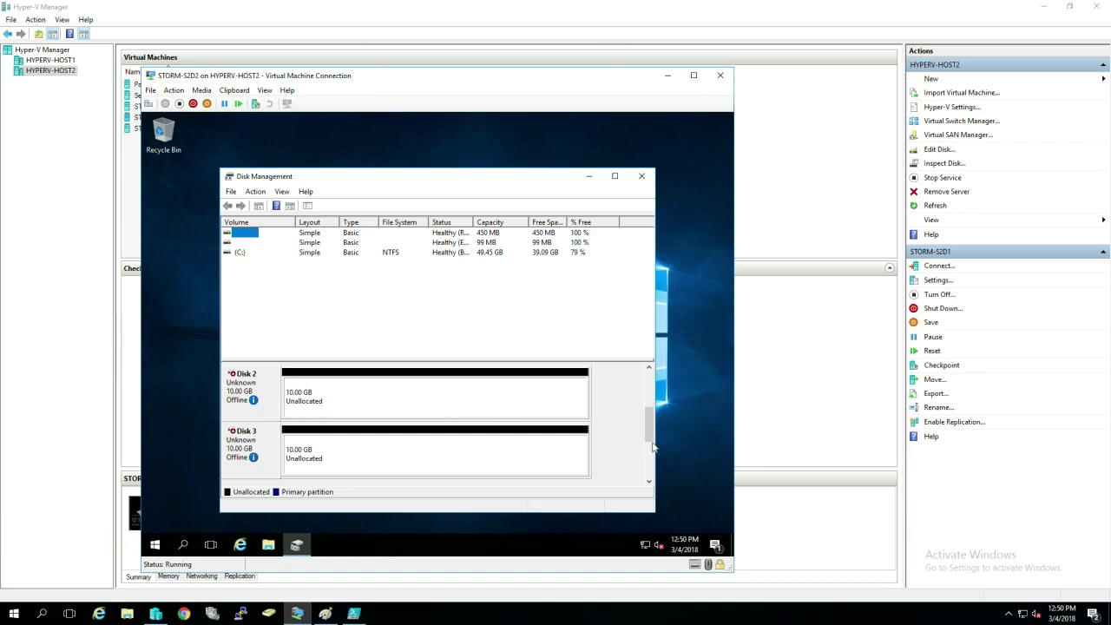
mouse_move(644, 429)
mouse_down()
mouse_move(646, 441)
mouse_move(646, 390)
mouse_move(646, 449)
mouse_up()
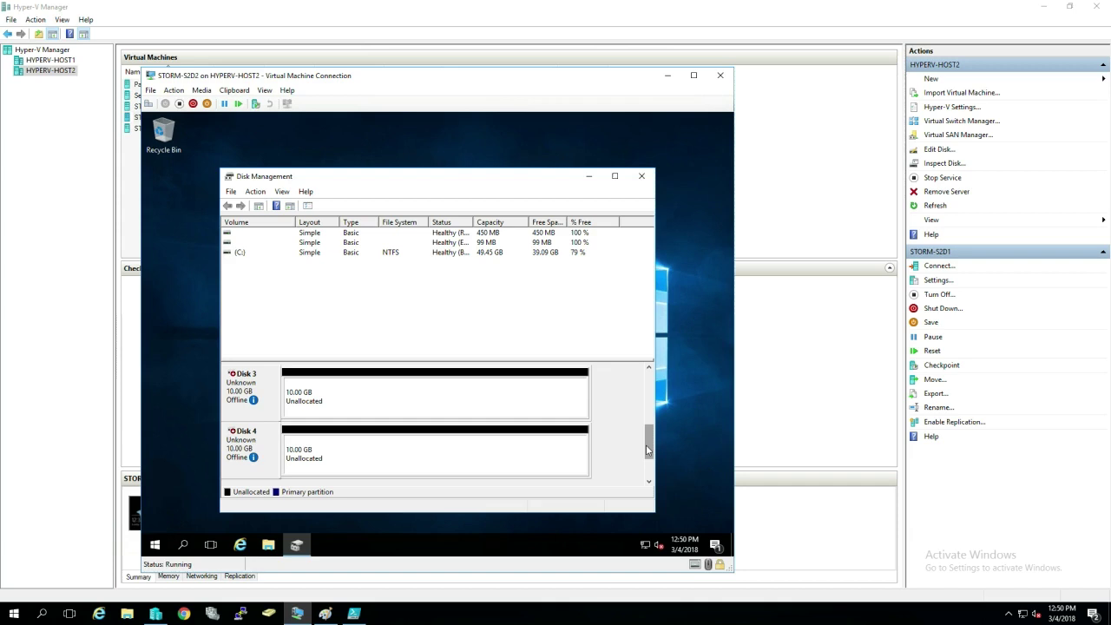
drag(647, 449, 649, 431)
click(641, 176)
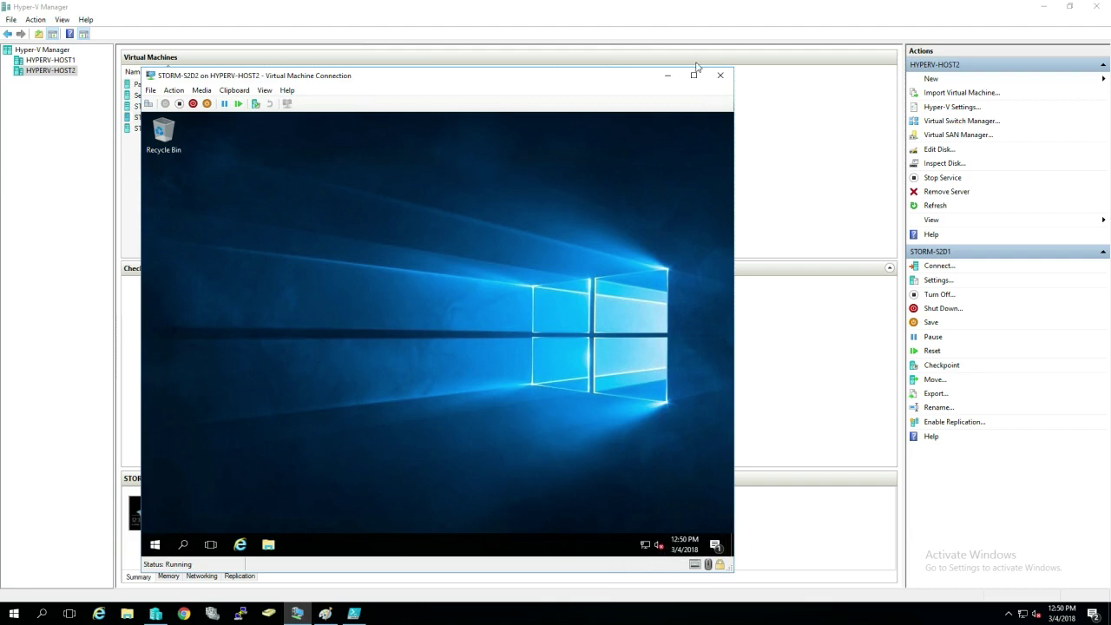
click(719, 78)
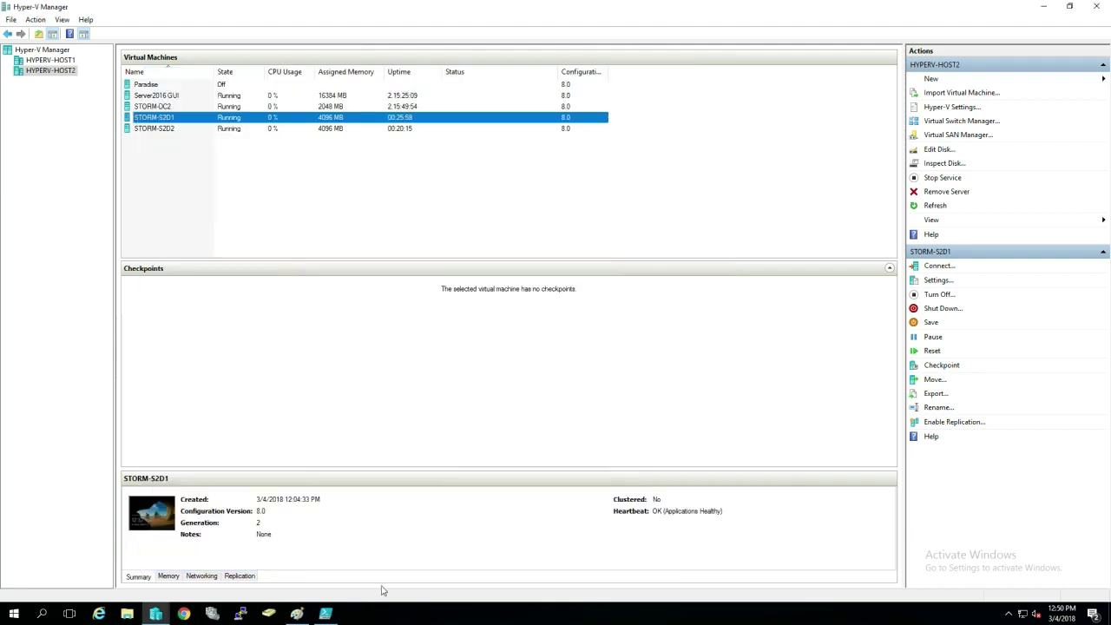
- Switch to PowerShell ISE and add the -IncludeManagementTools parameter inside the braces of the Install-WindowsFeature command
click(326, 614)
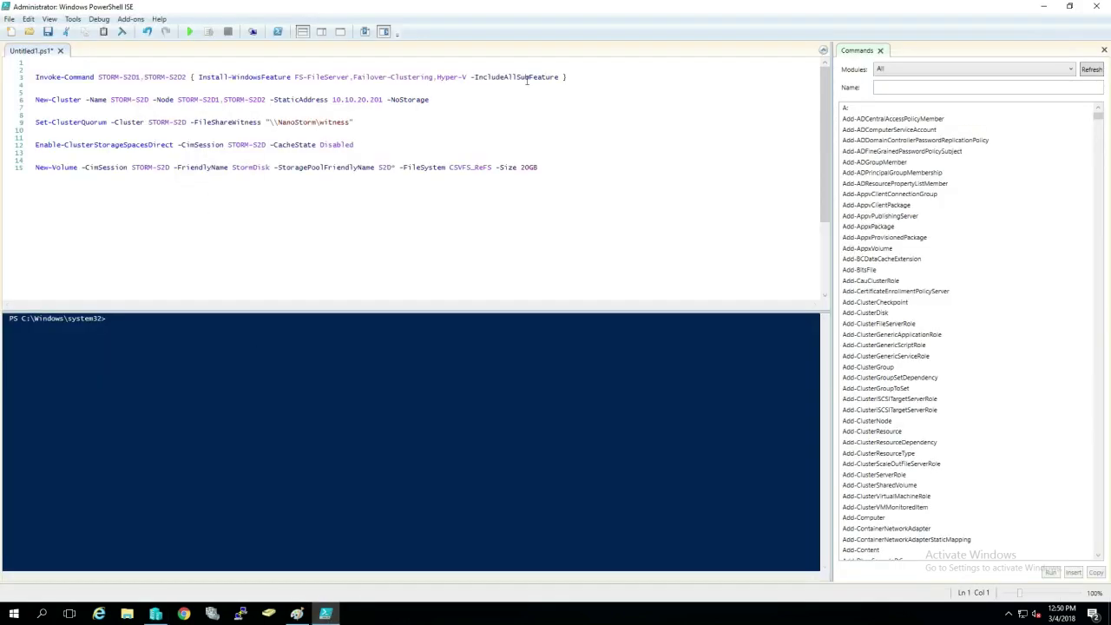
click(580, 81)
drag(295, 81, 457, 81)
click(574, 76)
key(Left)
key(Left)
key(Left)
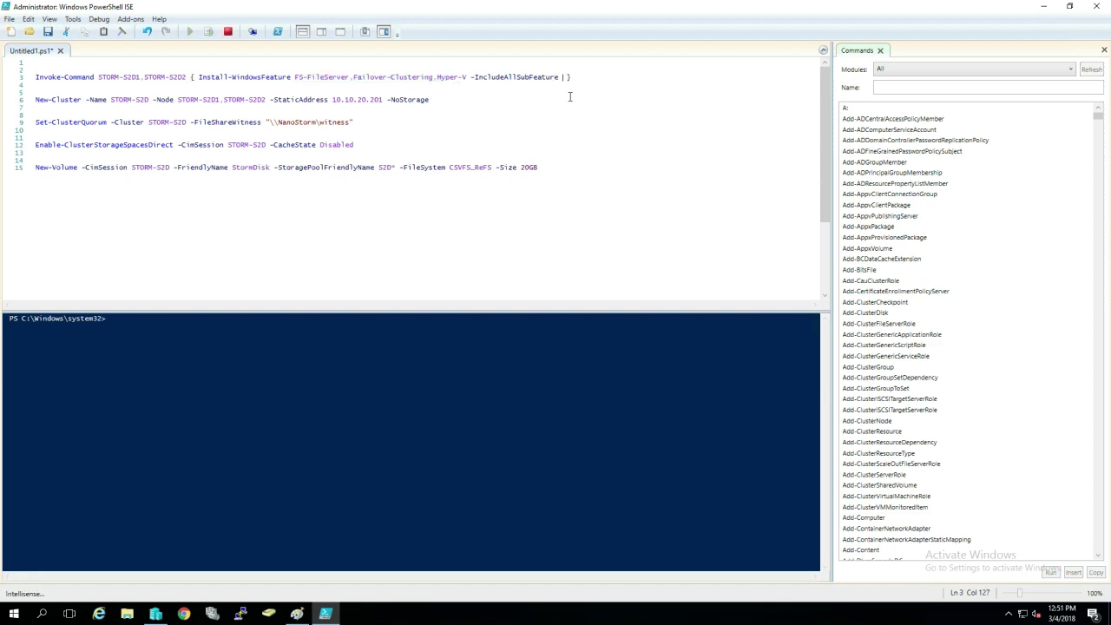
text(-I)
text(ncludeMan)
text(agementTo)
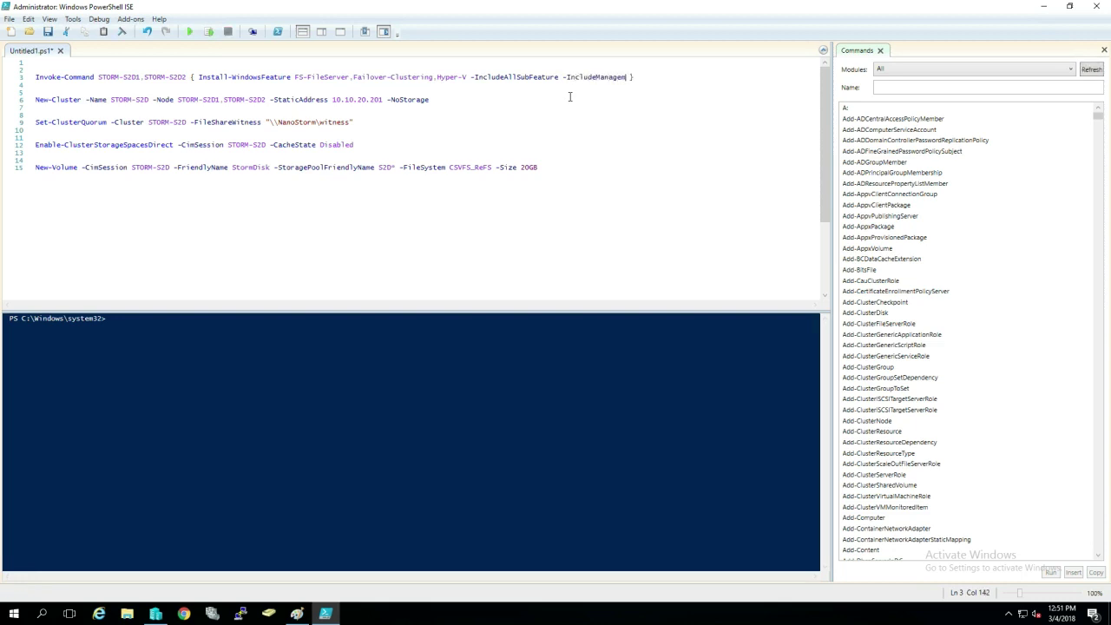
text(ols)
- Run only the Invoke-Command line that installs FS-FileServer, Failover-Clustering and Hyper-V on STORM-S2D1 and STORM-S2D2
click(683, 79)
key(shift+Home)
click(208, 32)
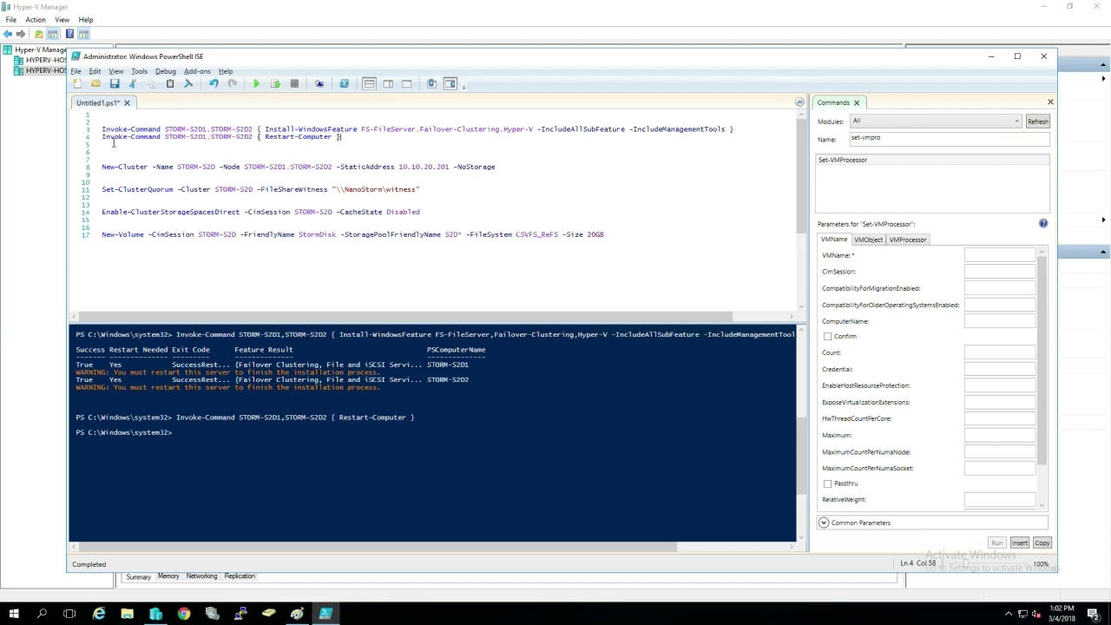
- Review the restart and feature installation commands, plus the node list and -NoStorage option of the New-Cluster command
drag(104, 139, 363, 145)
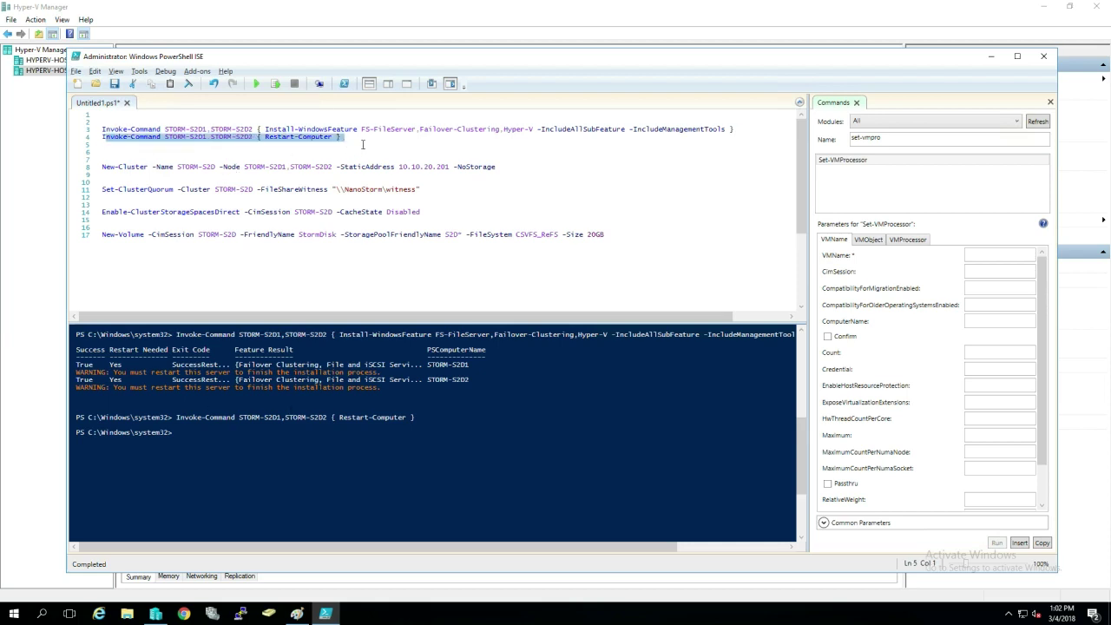
click(363, 144)
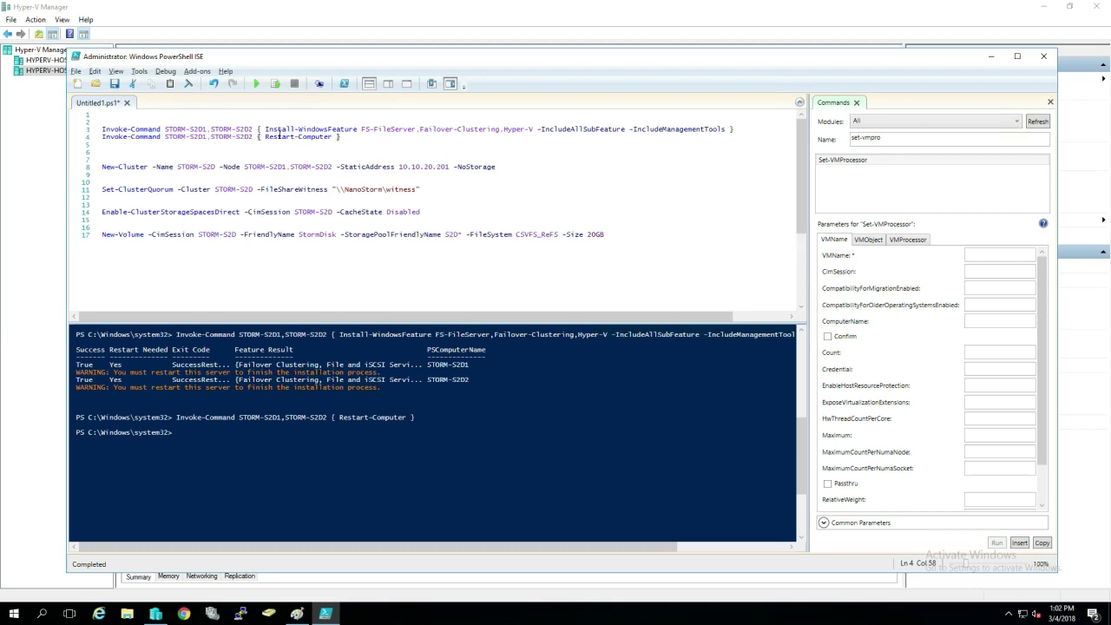
drag(260, 130, 608, 138)
click(734, 129)
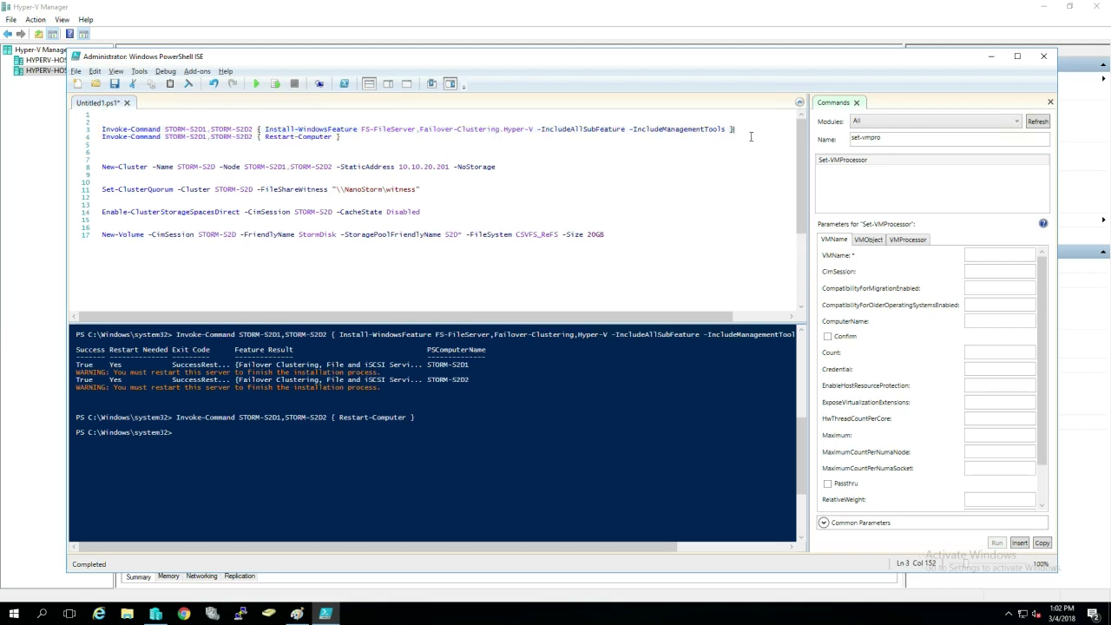
click(518, 170)
drag(449, 167, 526, 174)
click(525, 174)
drag(244, 170, 336, 169)
key(shift+Up)
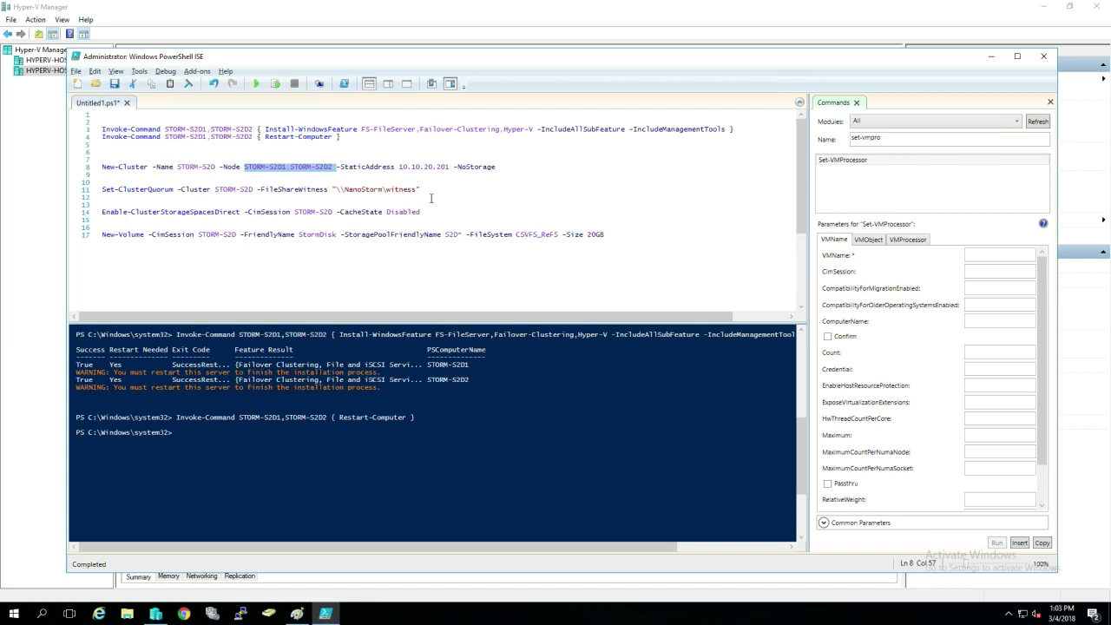
- Examine the \\NanoStorm\witness file share witness in the Set-ClusterQuorum command alongside the two nodes listed in New-Cluster
drag(430, 196, 333, 197)
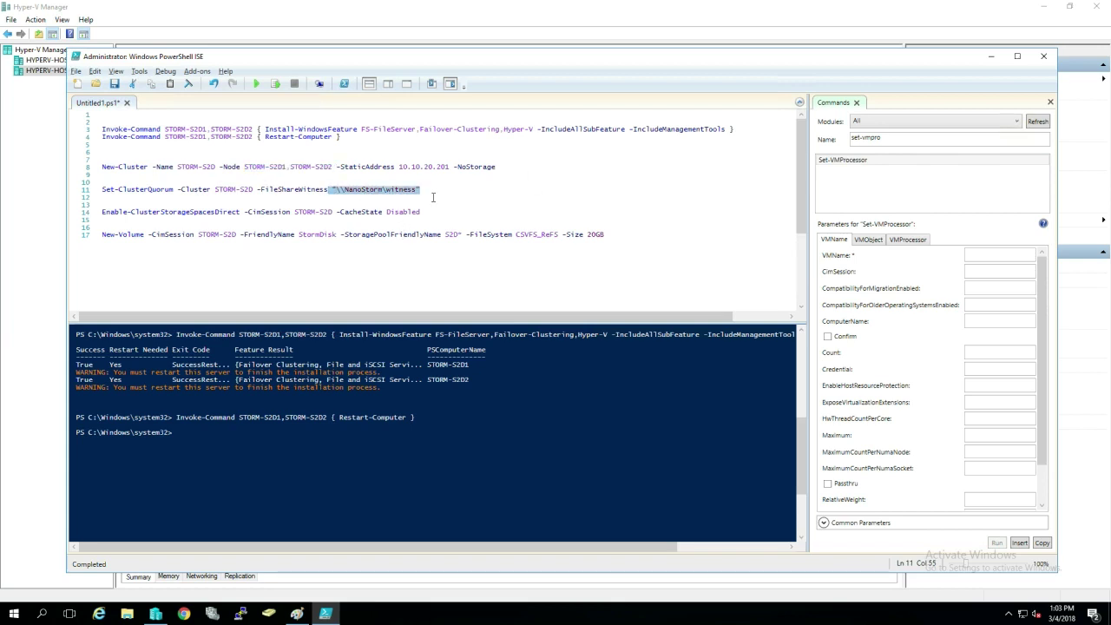
click(432, 197)
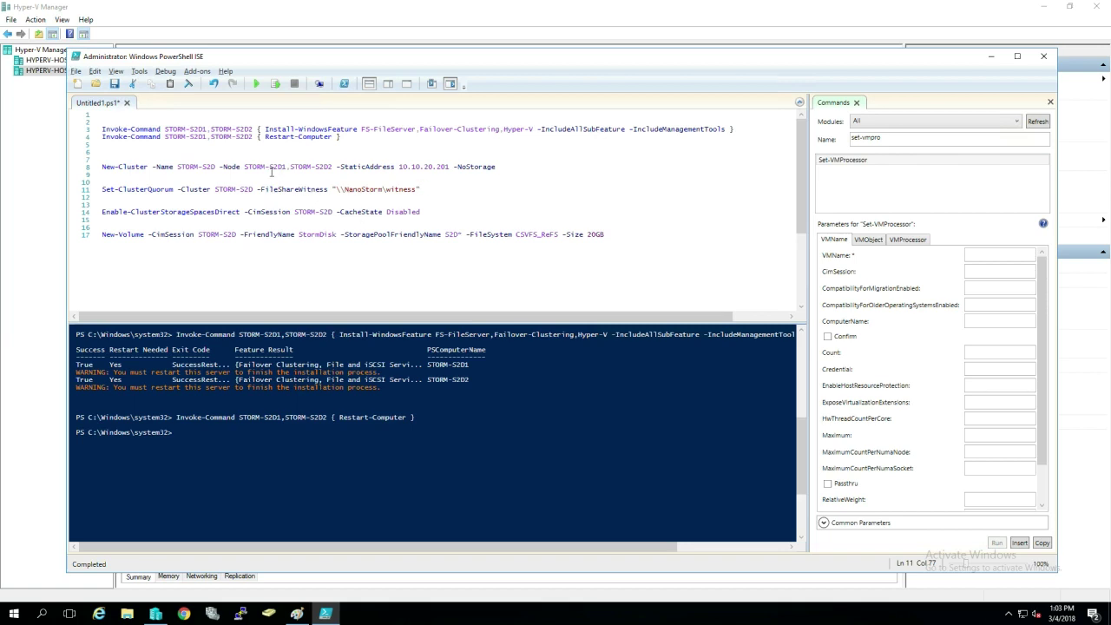
drag(244, 171, 332, 171)
click(340, 170)
drag(243, 170, 332, 171)
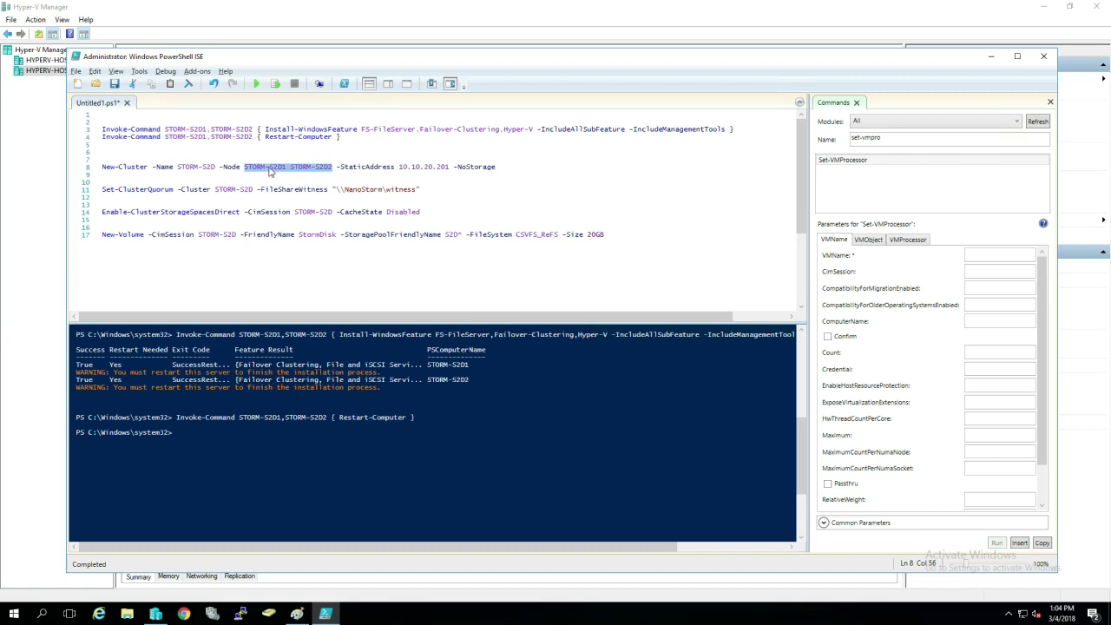
drag(244, 171, 334, 193)
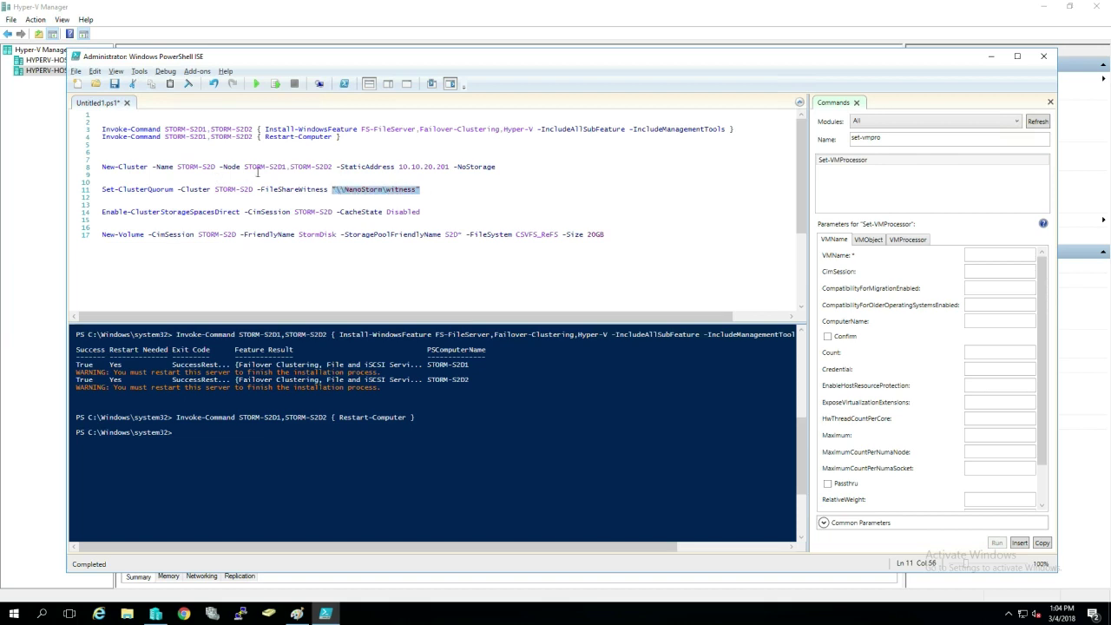
drag(244, 170, 425, 193)
click(434, 196)
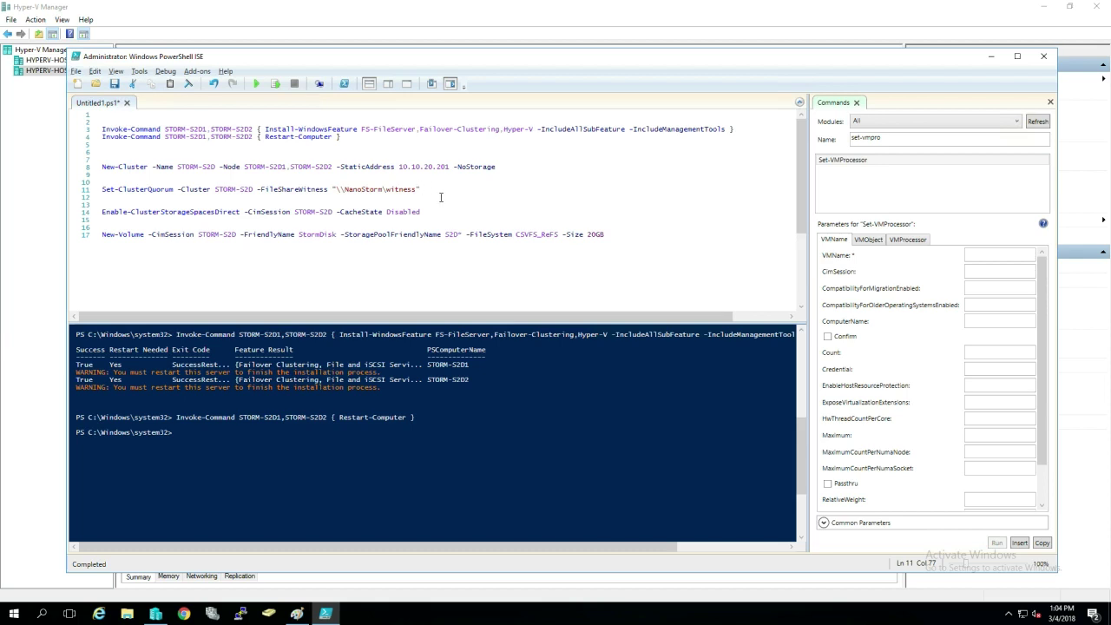
drag(439, 197, 339, 196)
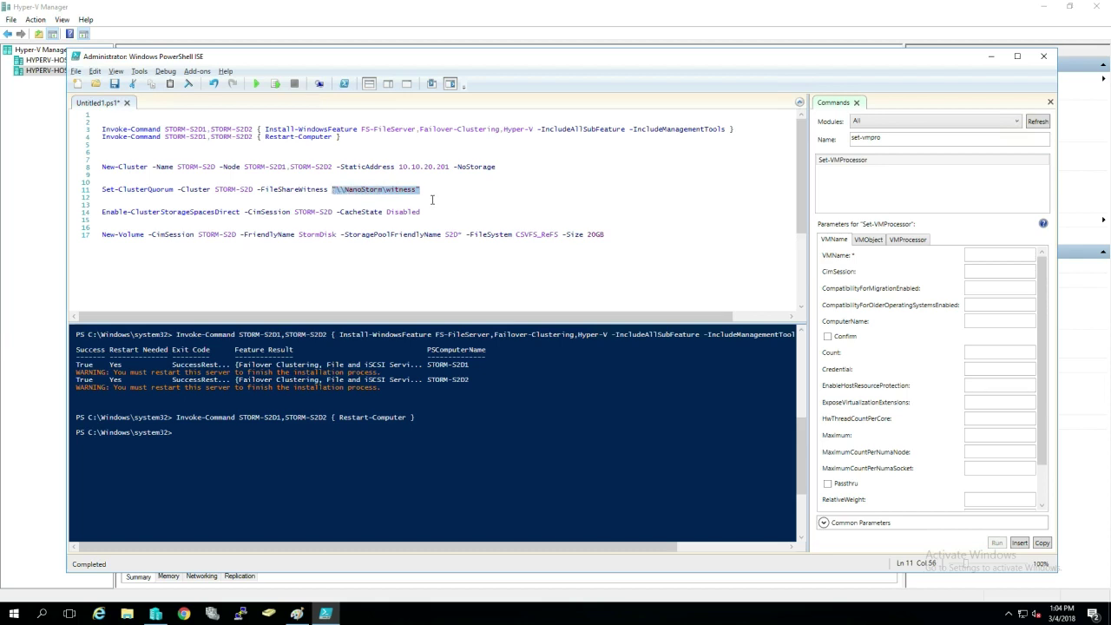
mouse_move(434, 197)
mouse_down()
mouse_move(332, 197)
mouse_move(432, 195)
mouse_up()
click(432, 194)
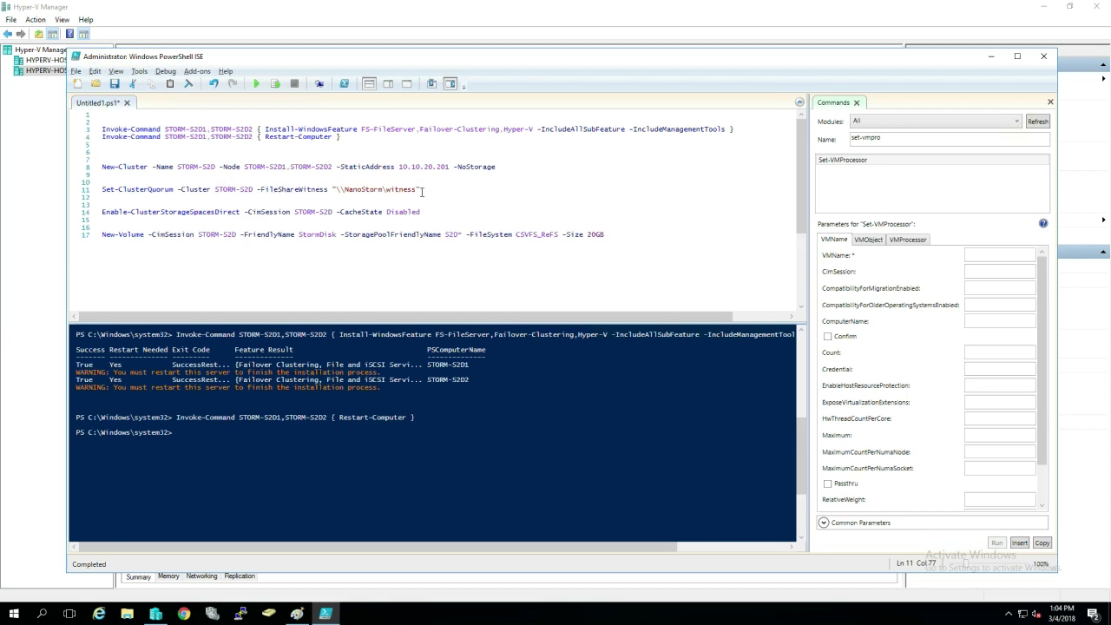
- Run the New-Cluster line to create STORM-S2D from STORM-S2D1 and STORM-S2D2 with static address 10.10.20.201 and -NoStorage
click(511, 169)
drag(142, 168, 196, 167)
click(180, 169)
drag(101, 168, 211, 168)
click(228, 167)
drag(453, 170, 497, 171)
click(490, 173)
click(504, 167)
click(277, 84)
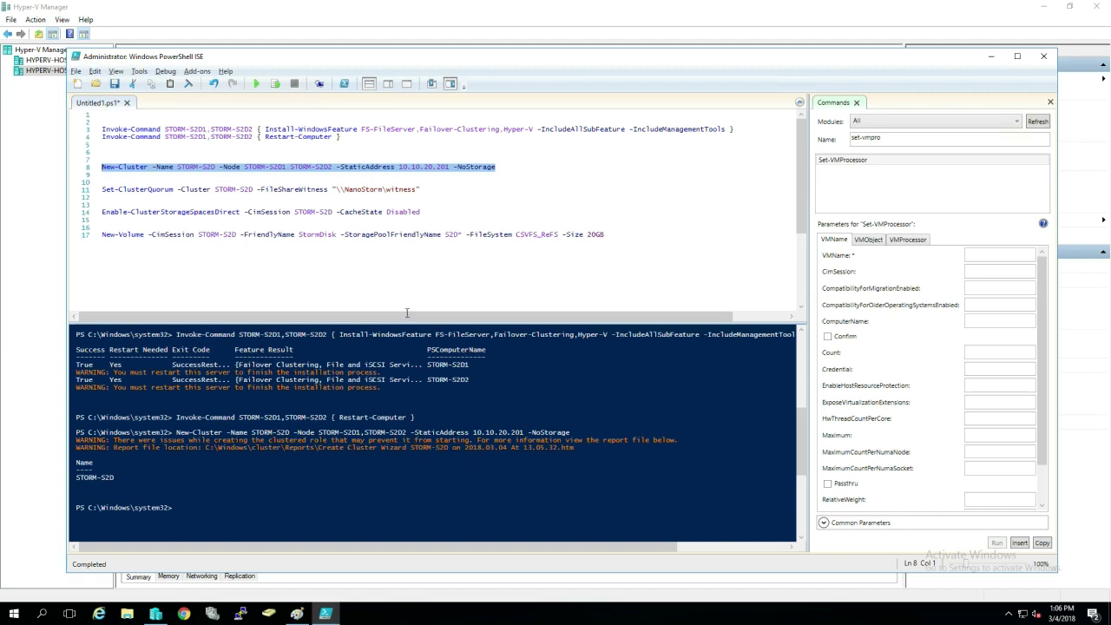
- Run the Set-ClusterQuorum line to give the STORM-S2D cluster the file share witness \\NanoStorm\witness
click(426, 191)
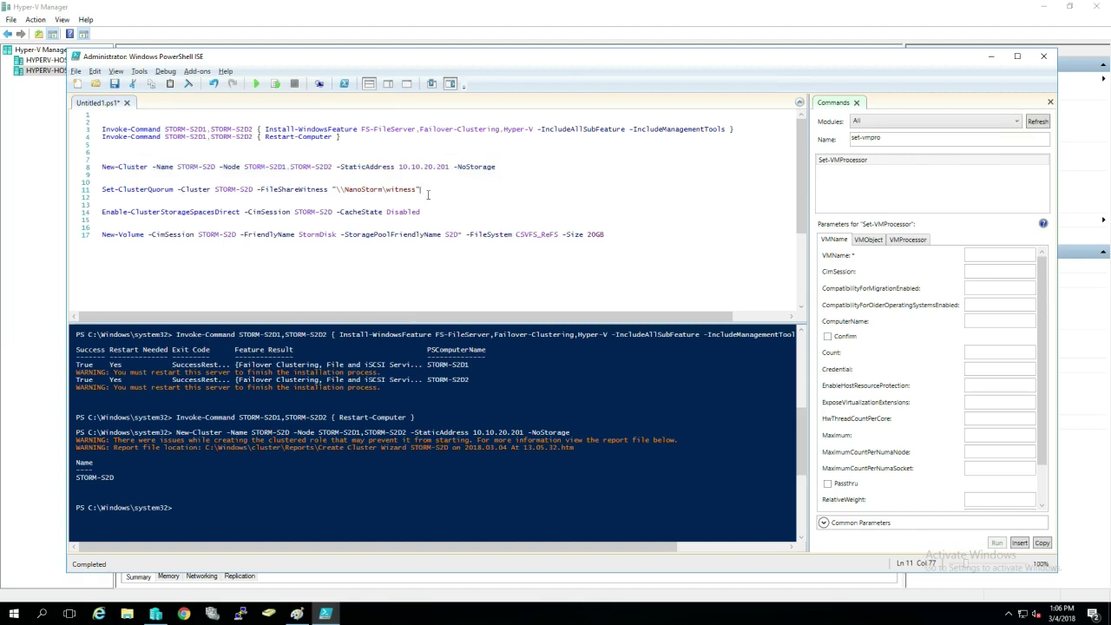
click(276, 85)
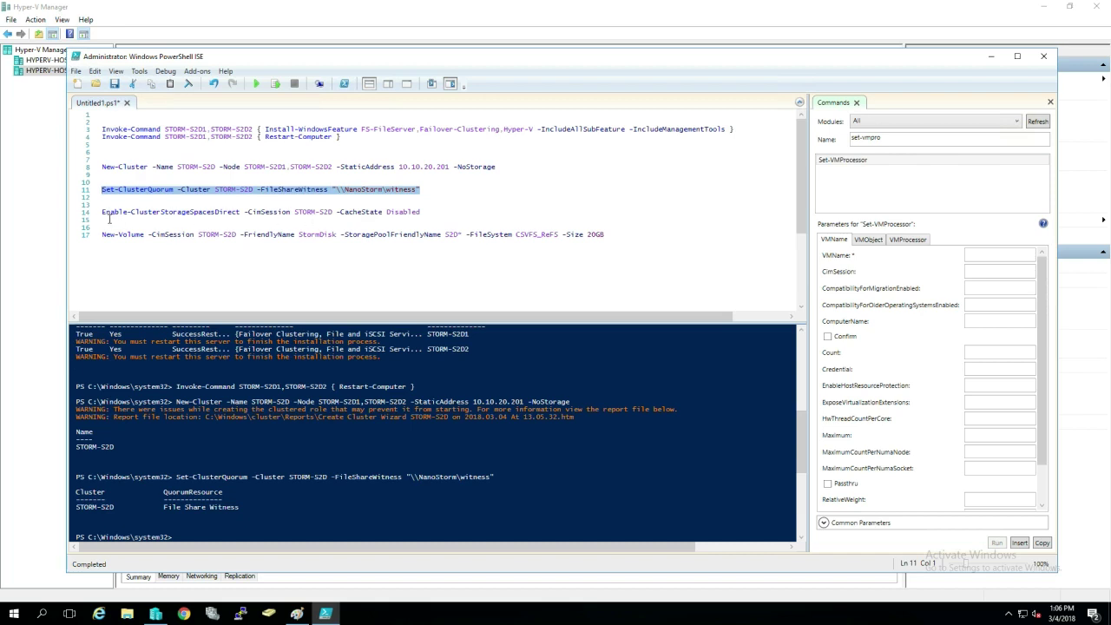
- Run the Enable-ClusterStorageSpacesDirect line against STORM-S2D with CacheState Disabled, approving all steps of the operation
click(423, 216)
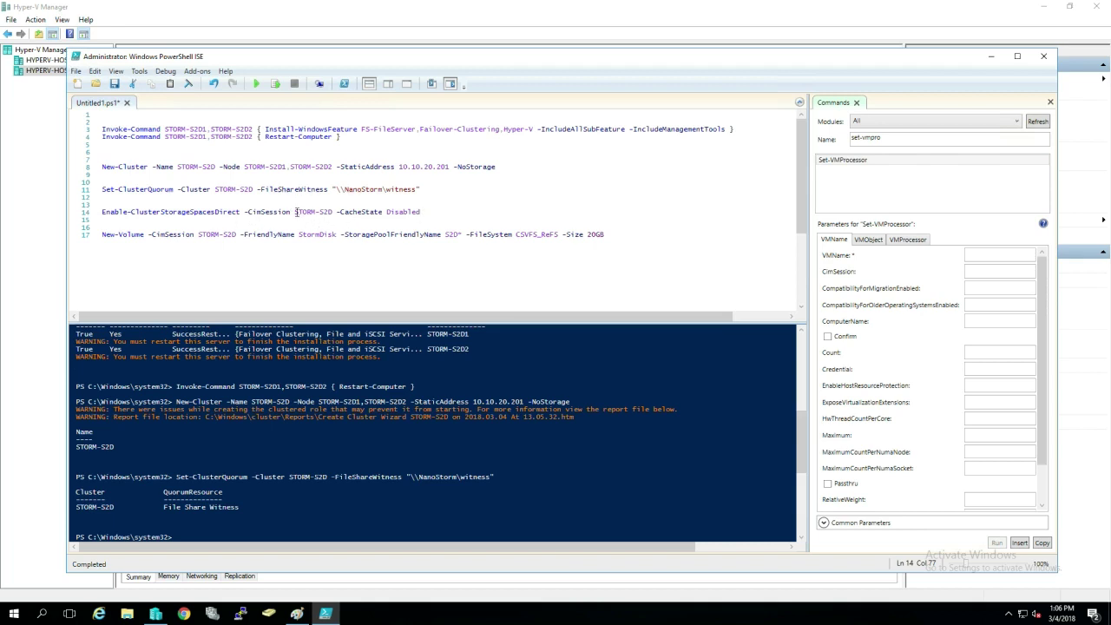
drag(294, 214, 333, 214)
click(378, 220)
key(End)
click(276, 84)
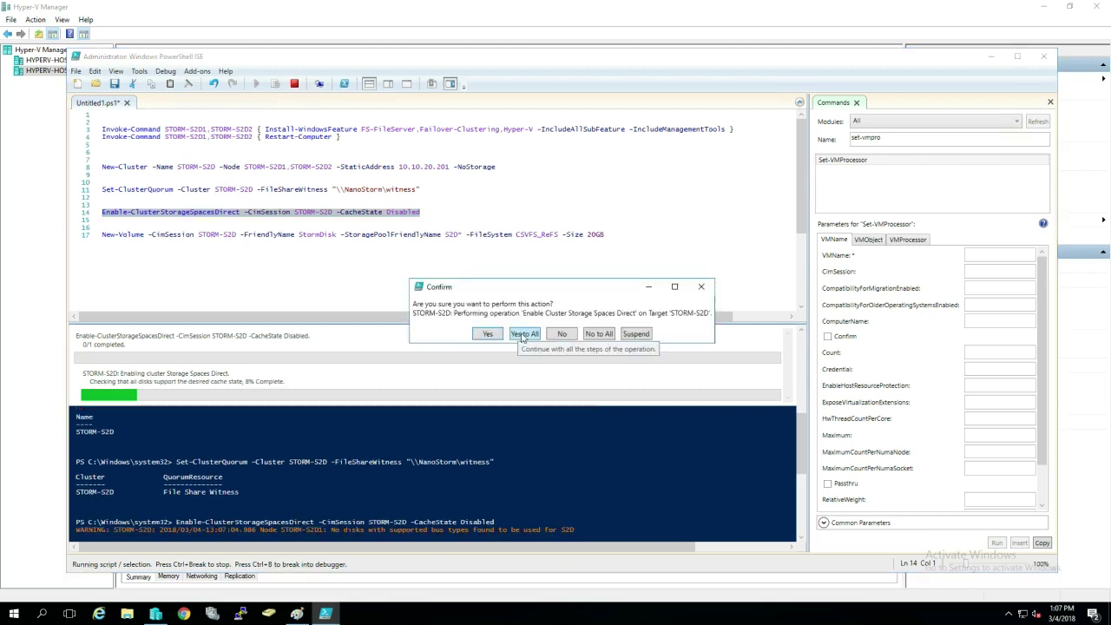
click(519, 335)
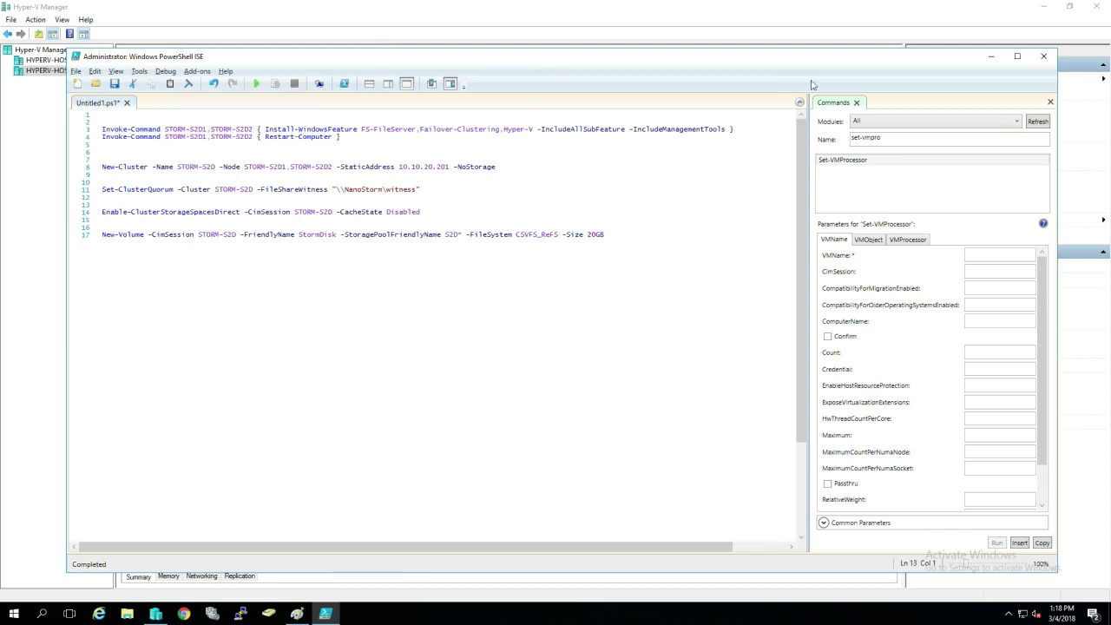
- Minimize the script window, connect to the STORM-S2D2 virtual machine and close its Disk Management window
click(992, 57)
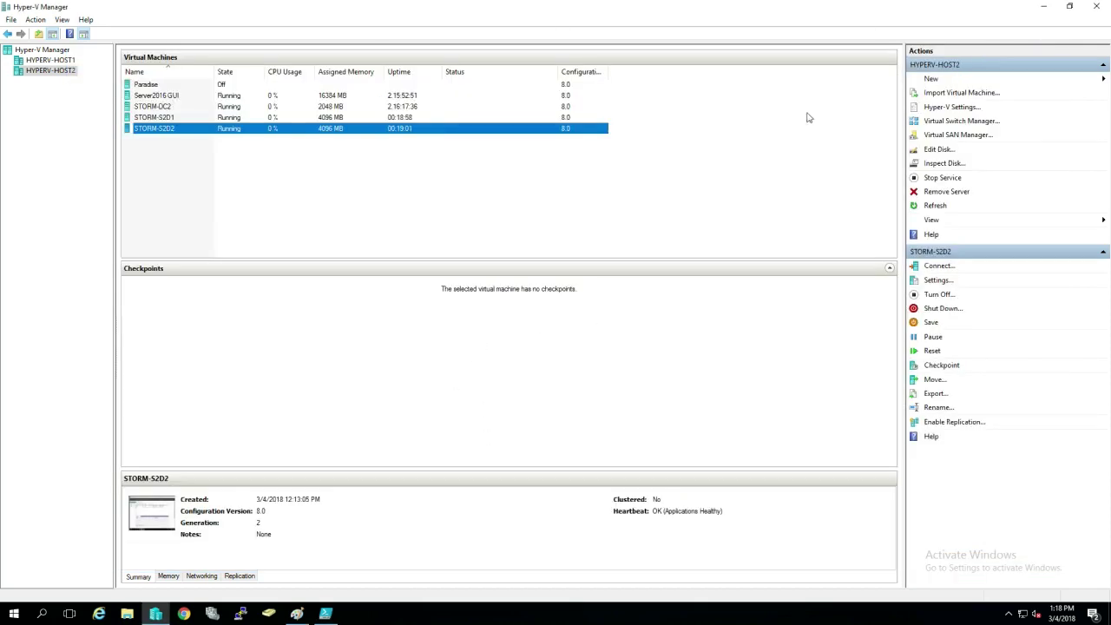
right_click(173, 128)
click(187, 133)
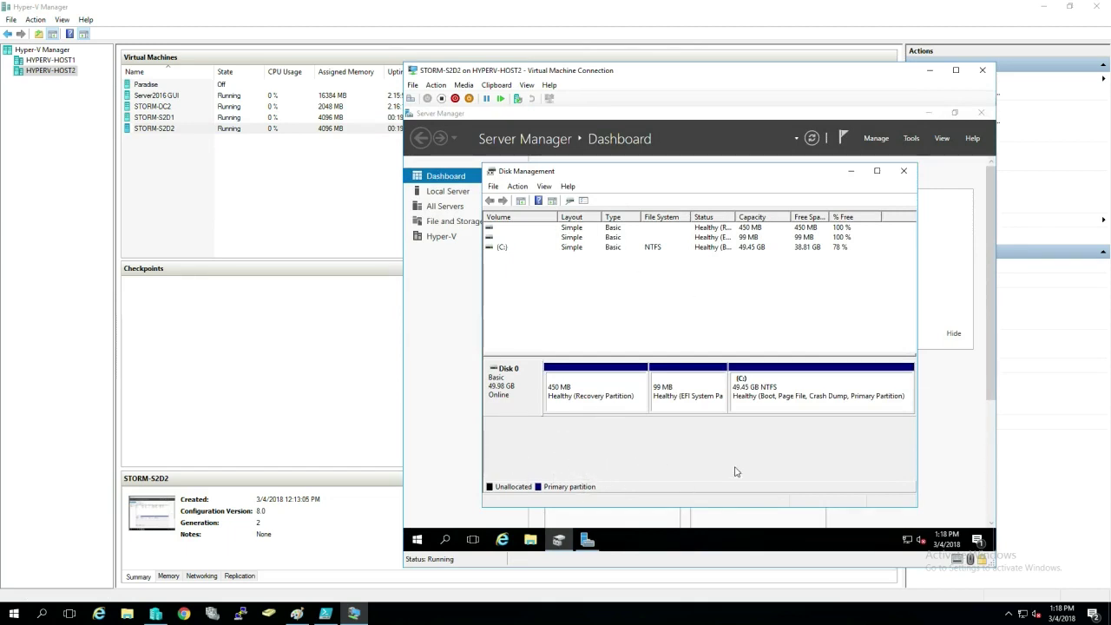
click(905, 171)
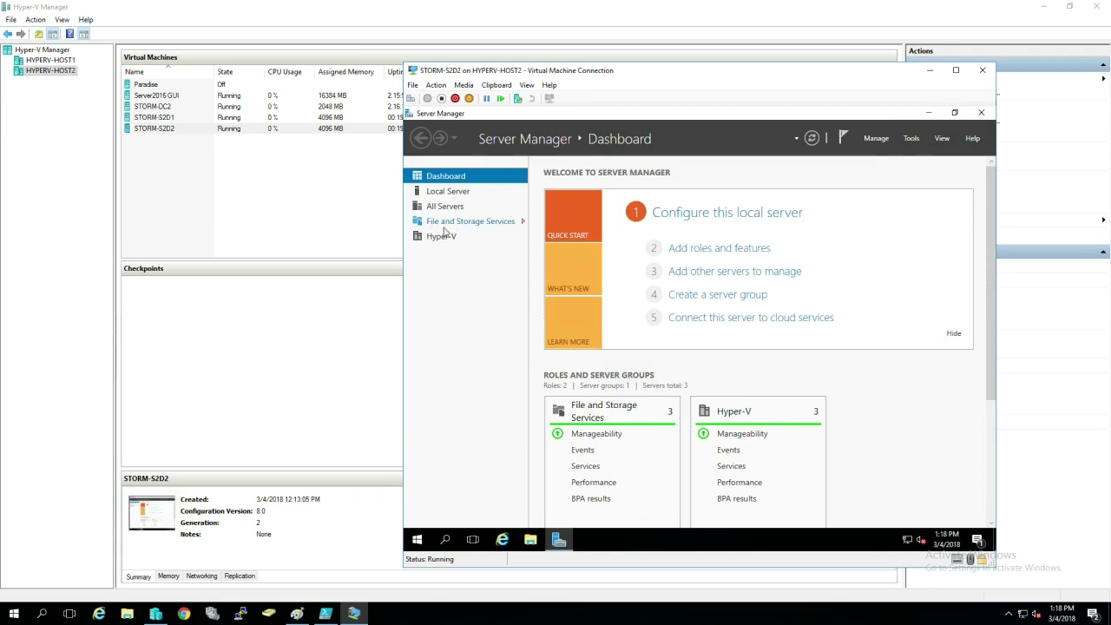
- Open Storage Pools under File and Storage Services and examine the S2D pool's capacity, free space and physical disks
click(440, 227)
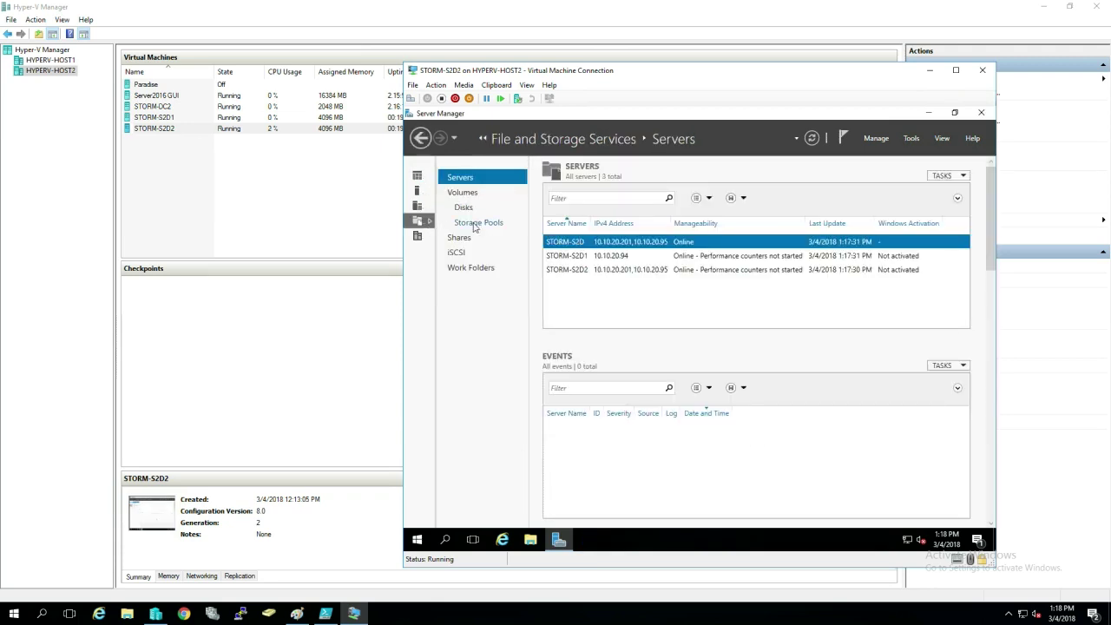
click(474, 227)
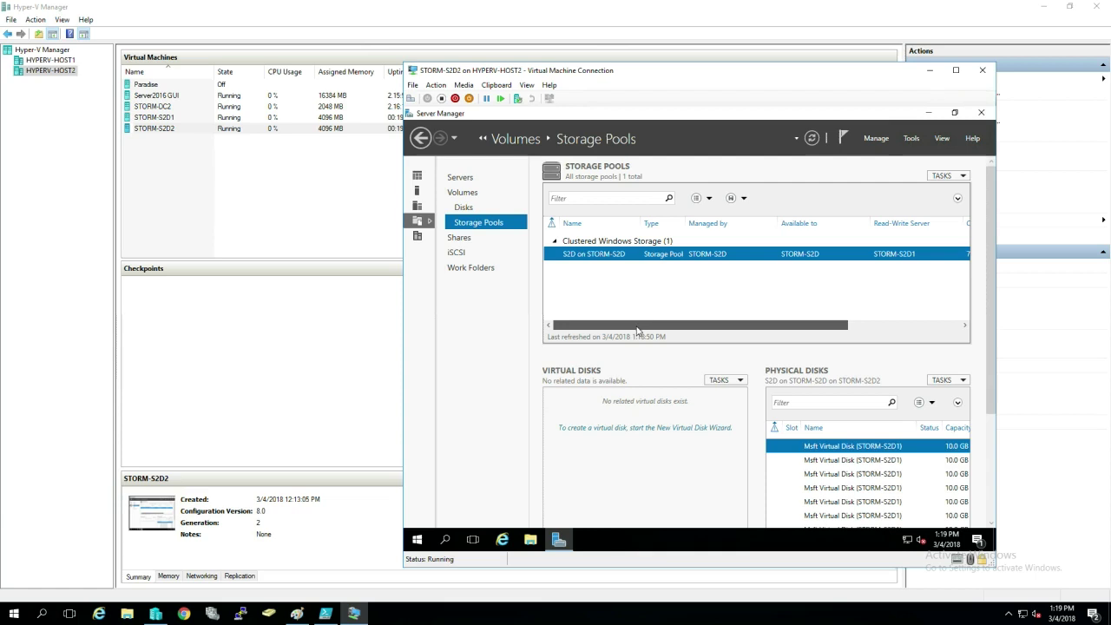
drag(638, 329, 779, 325)
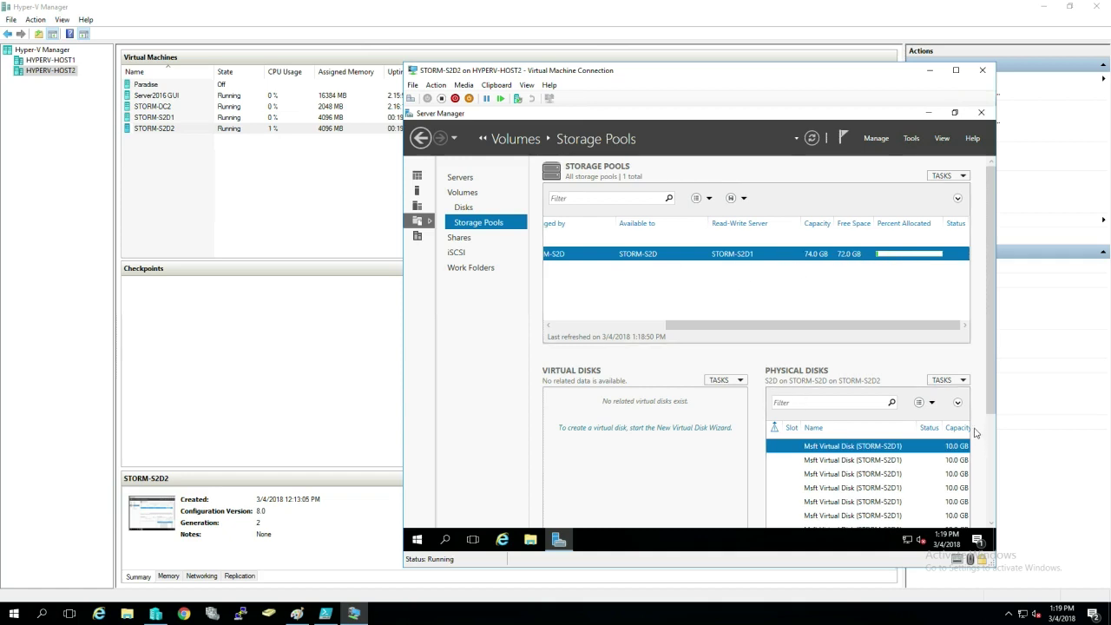
scroll(991, 423, down, 1)
scroll(992, 423, down, 2)
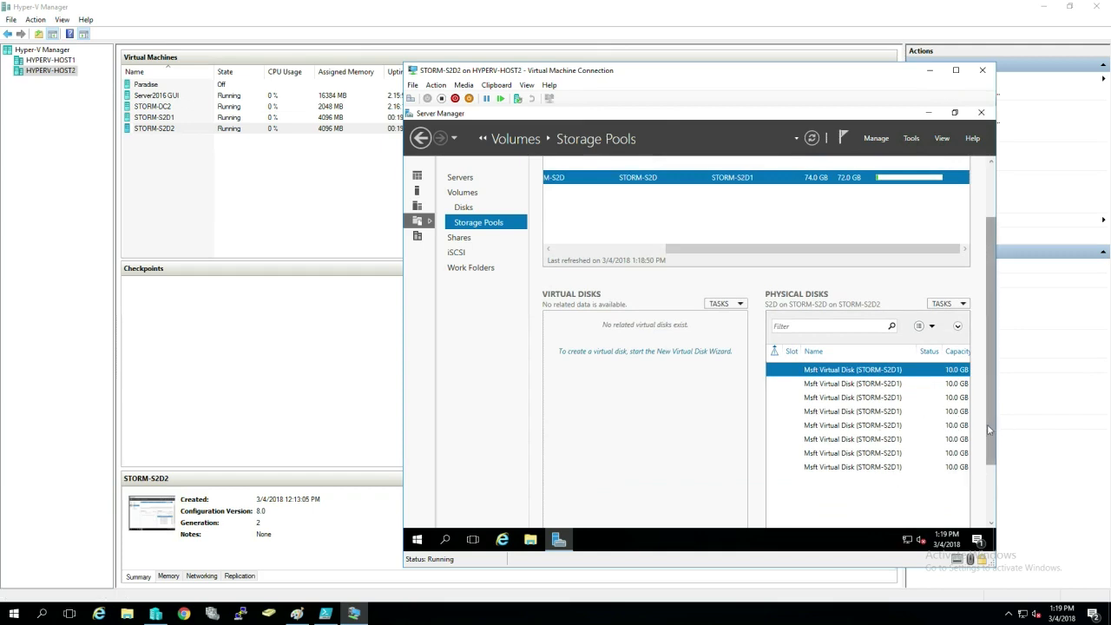
scroll(994, 447, up, 2)
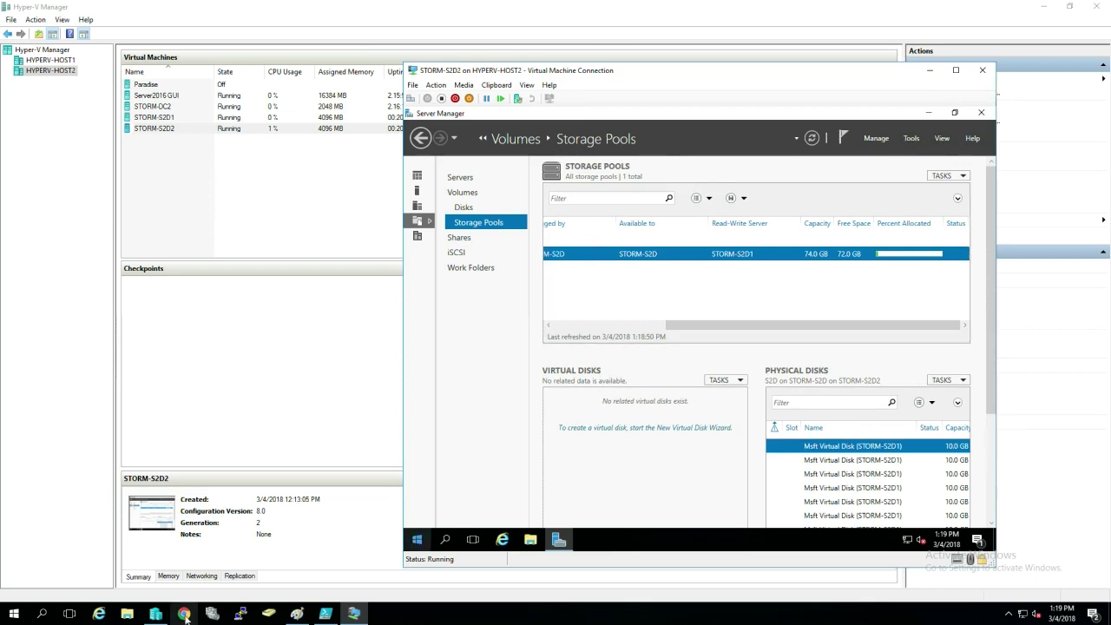
- Return to PowerShell ISE and run the New-Volume line to create the 20GB CSVFS_ReFS volume StormDisk on STORM-S2D from pool S2D*
click(325, 613)
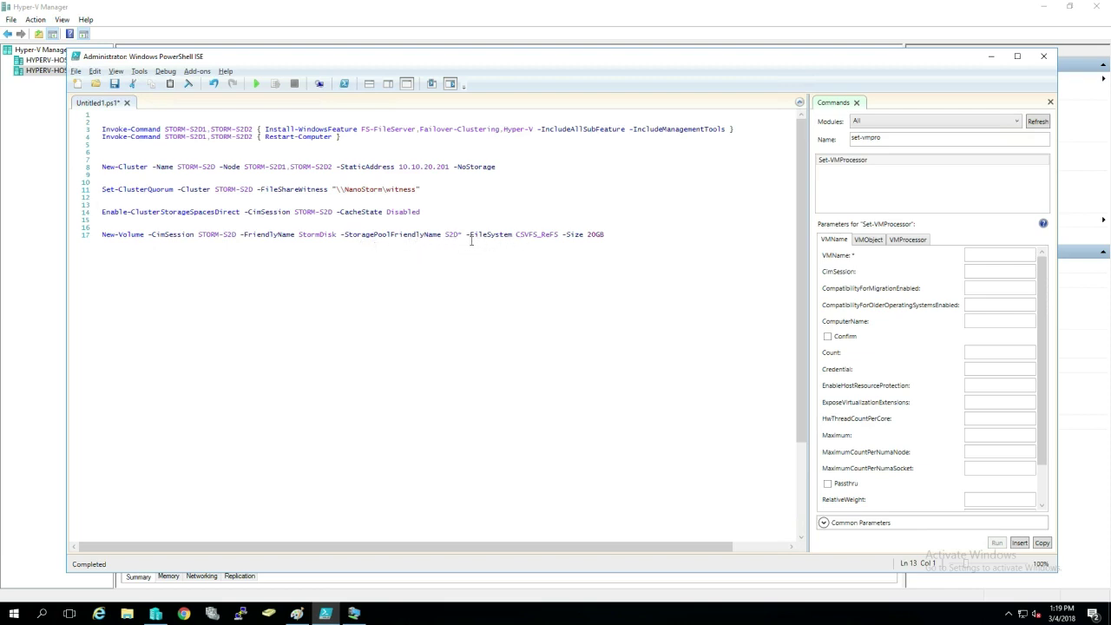
drag(466, 236, 569, 243)
click(647, 243)
drag(583, 238, 606, 240)
click(614, 240)
drag(512, 236, 564, 237)
click(563, 236)
click(101, 235)
shift+click(638, 237)
click(642, 237)
click(275, 83)
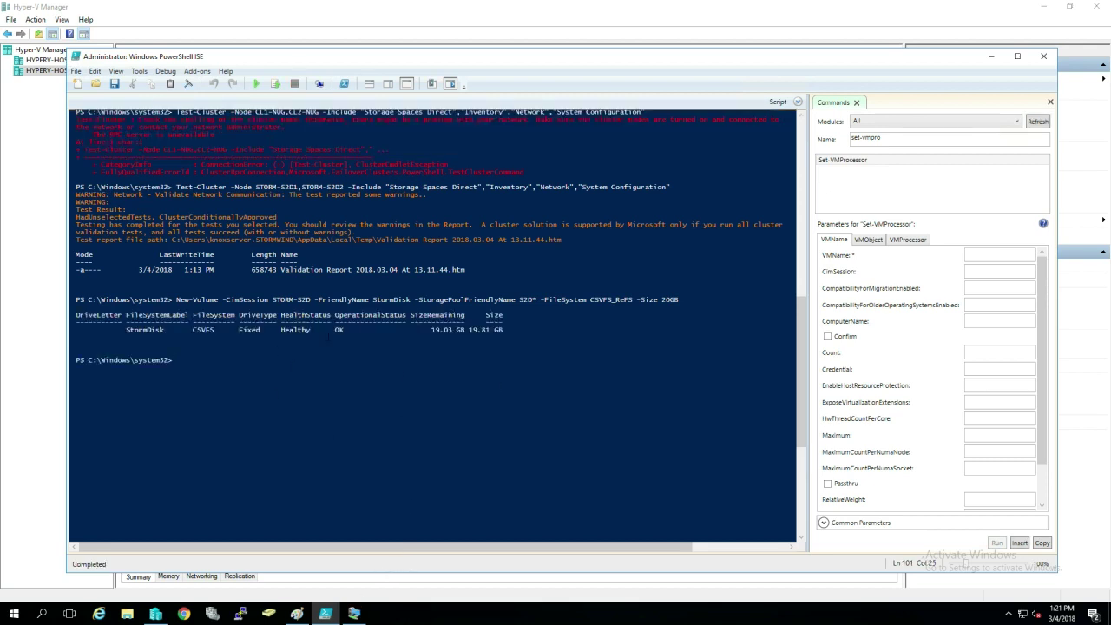
- Switch to the STORM-S2D2 virtual machine, refresh the storage pool data and open C:\ClusterStorage in File Explorer
click(353, 613)
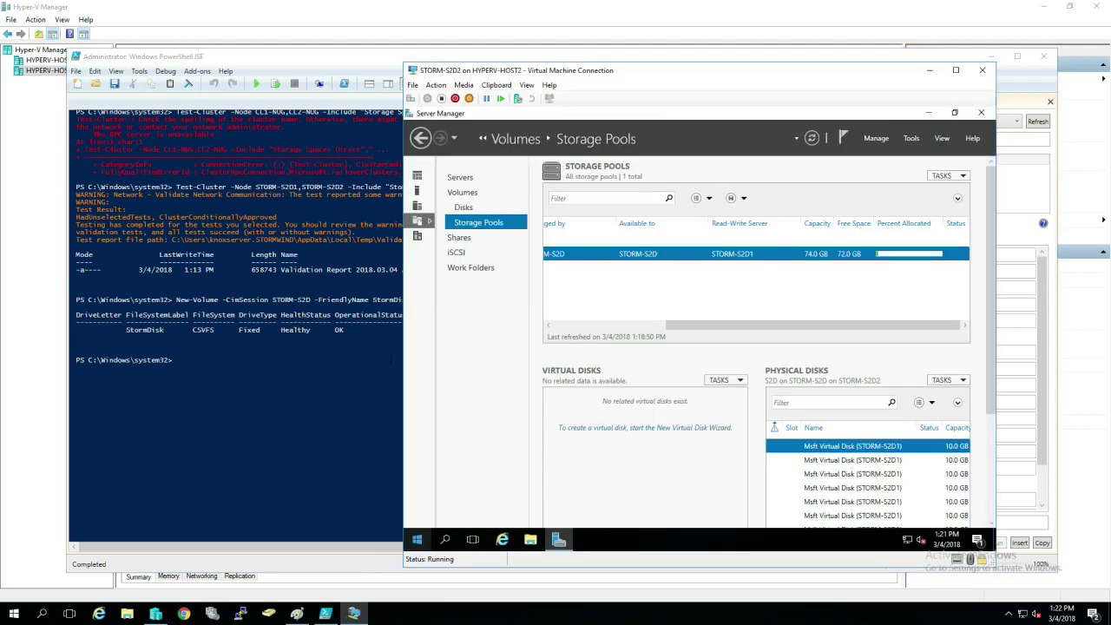
click(812, 139)
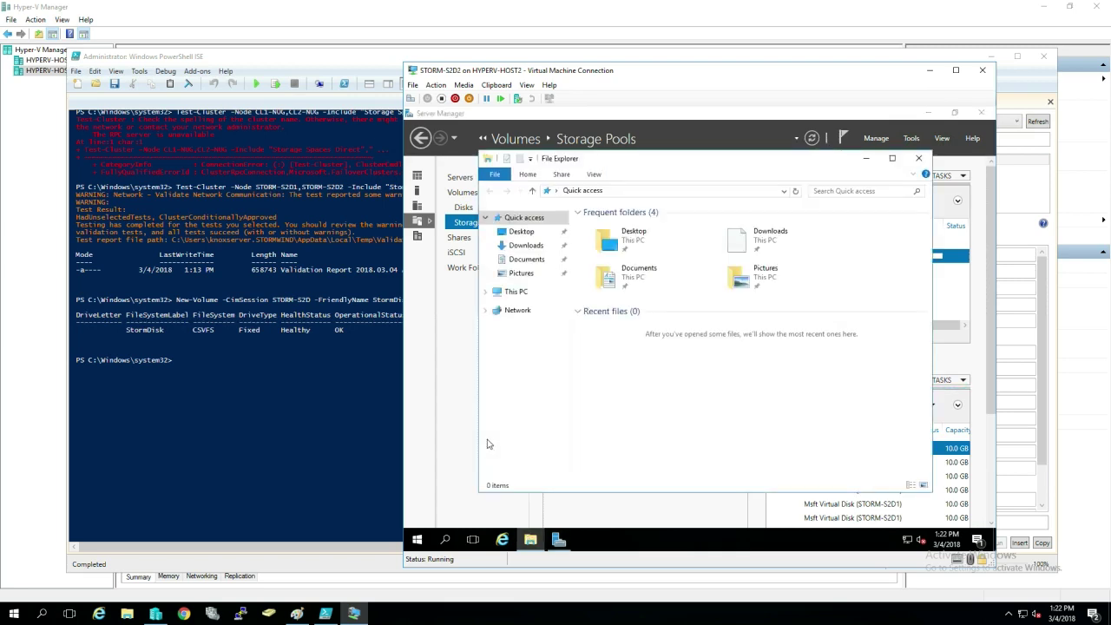
click(519, 291)
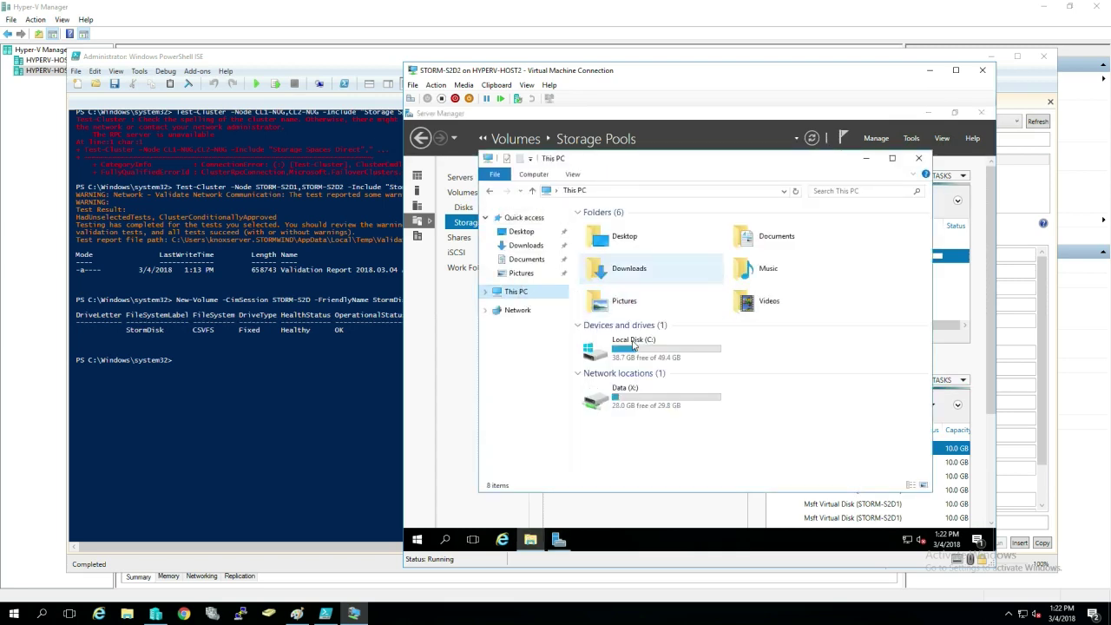
double_click(633, 344)
double_click(635, 227)
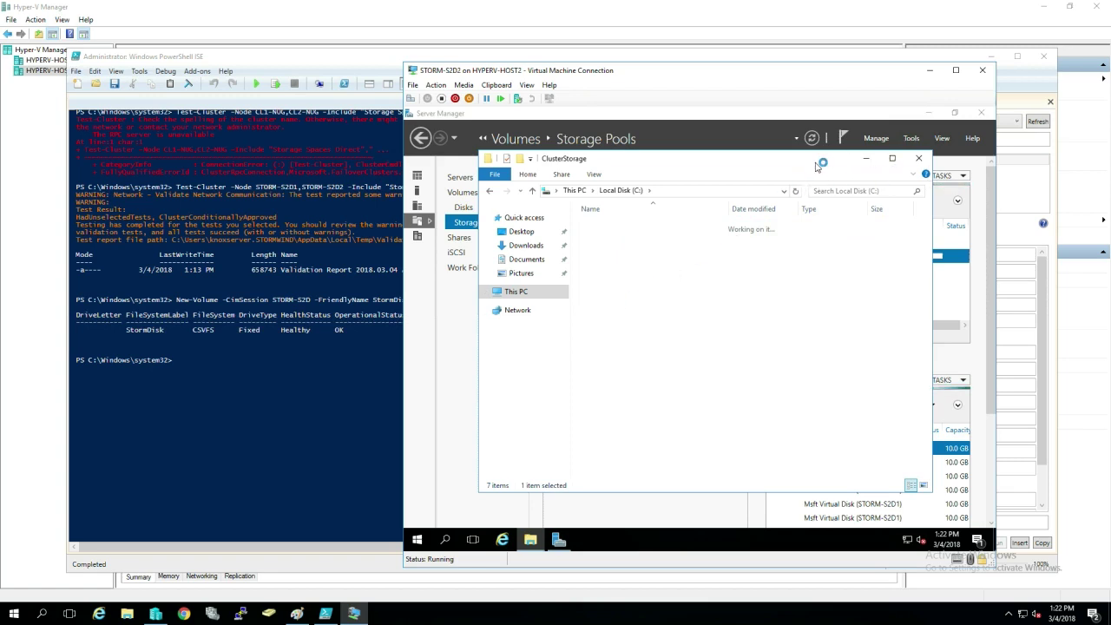
- Bring the ClusterStorage folder back into view and open its Volume1 folder
mouse_move(561, 542)
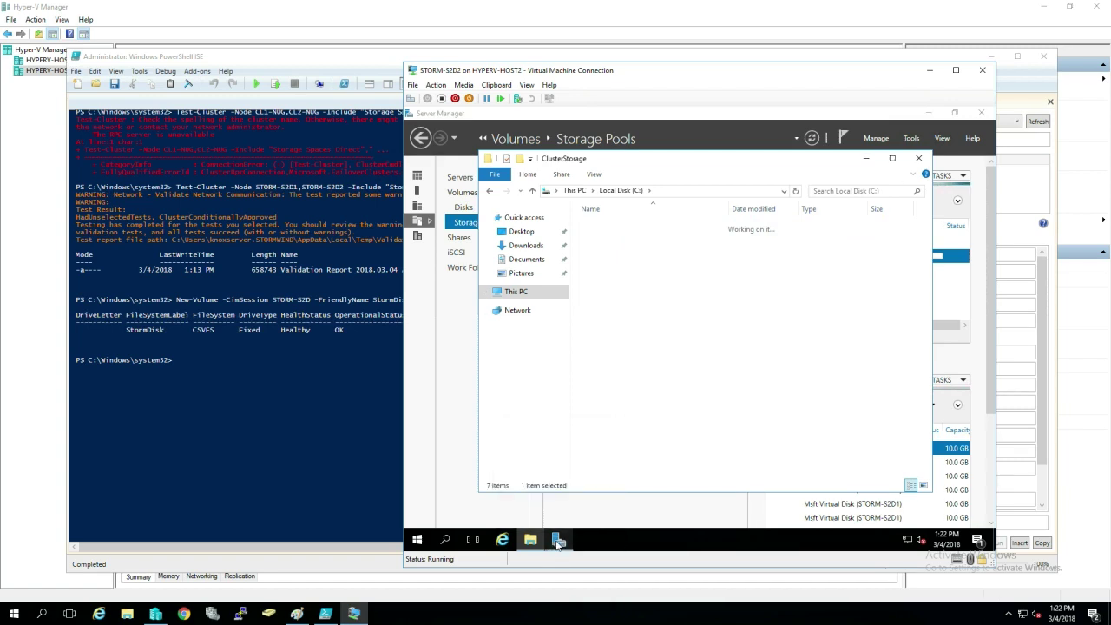
click(558, 540)
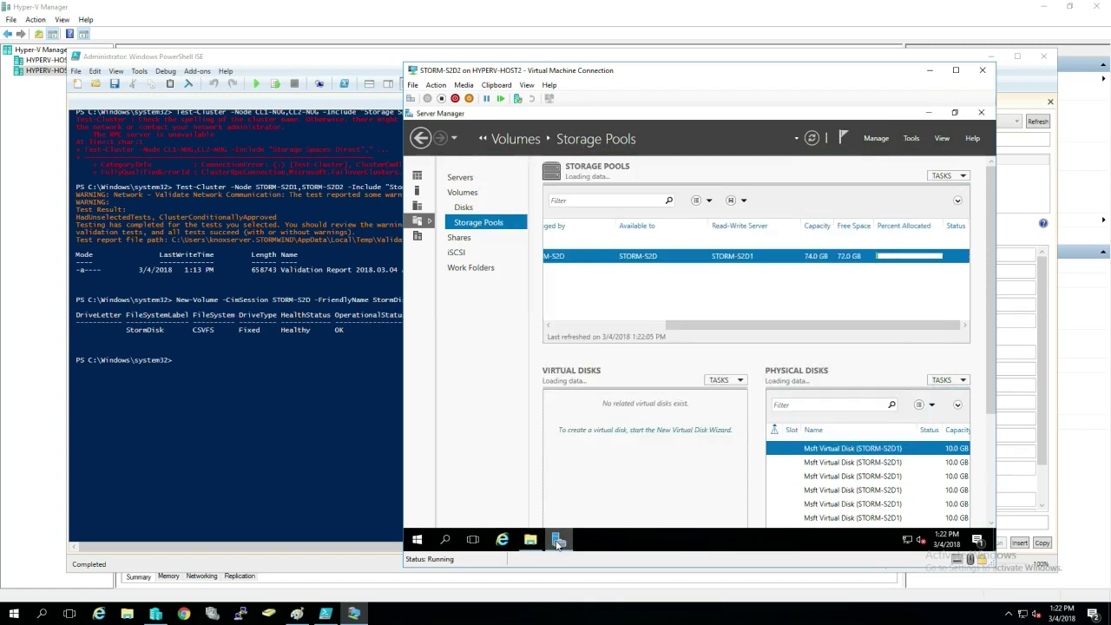
click(558, 541)
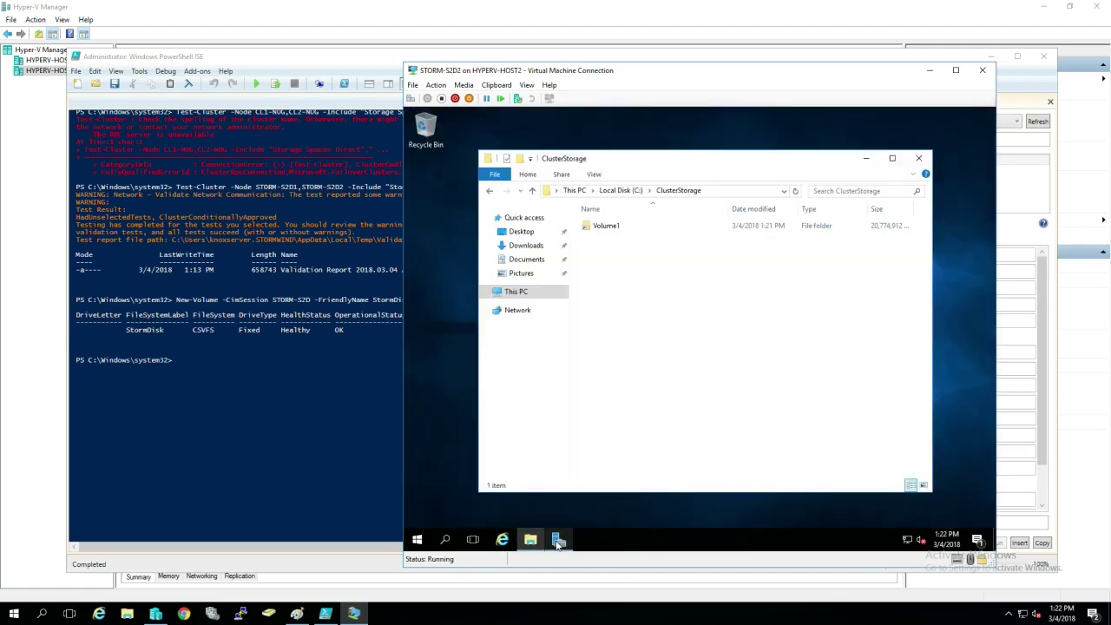
click(558, 540)
click(558, 540)
double_click(605, 227)
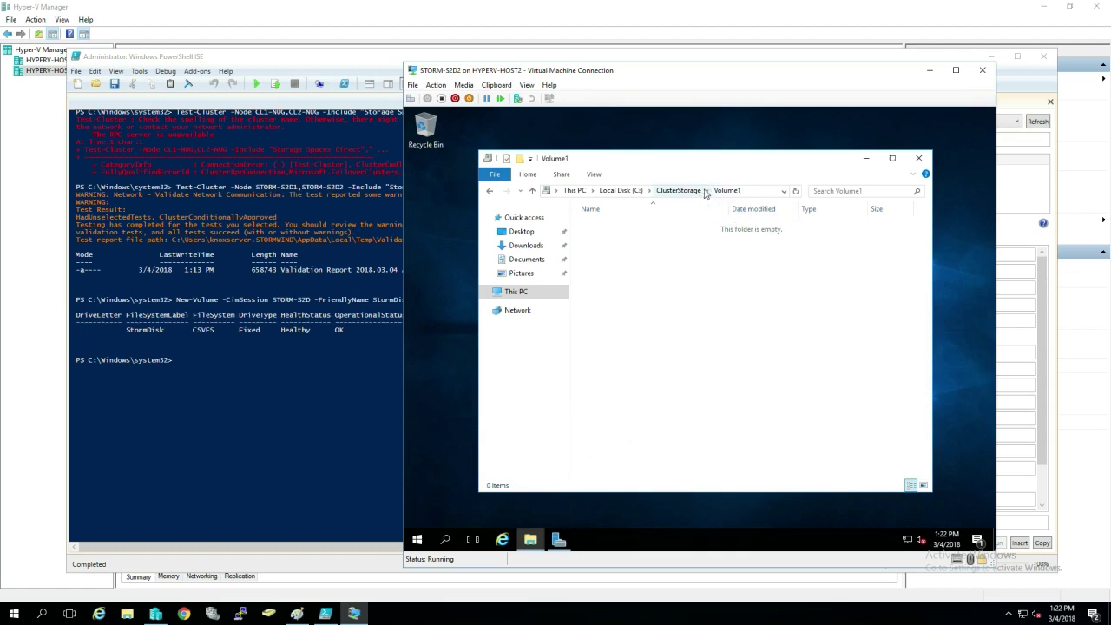
- Review the StormDisk virtual disk in Server Manager's storage pool view and the New-Volume output in PowerShell ISE
click(558, 540)
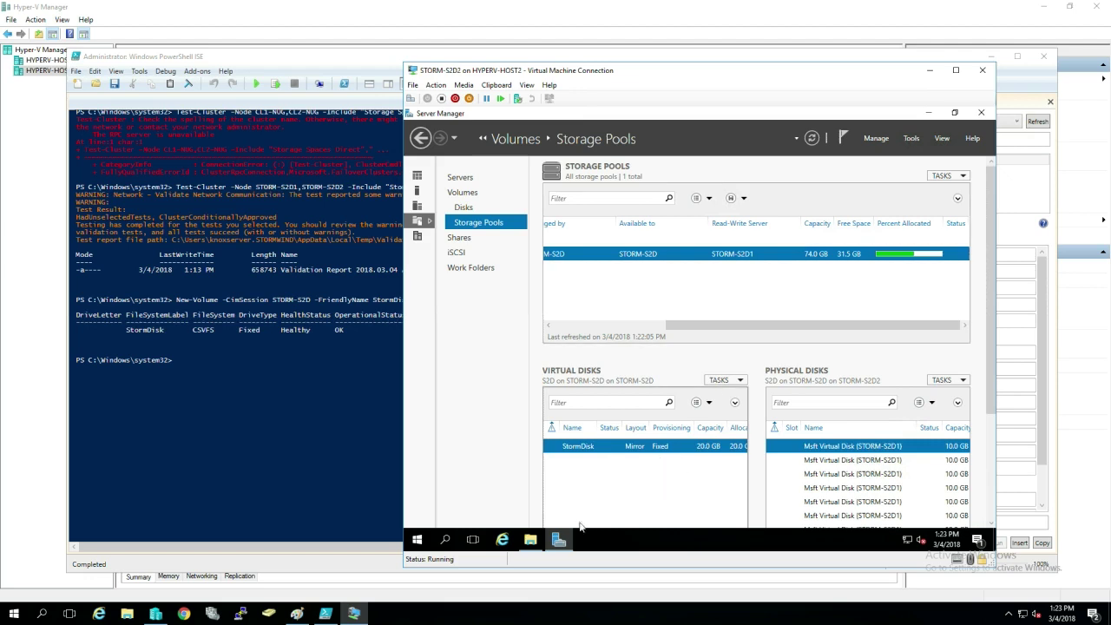
click(530, 540)
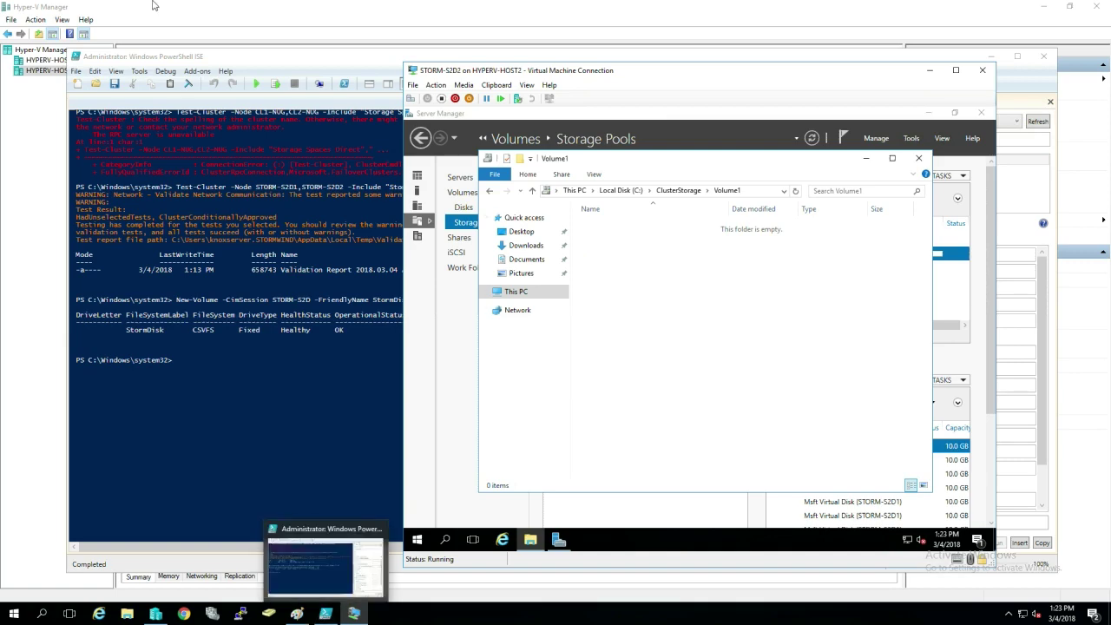
click(152, 56)
click(114, 70)
click(113, 72)
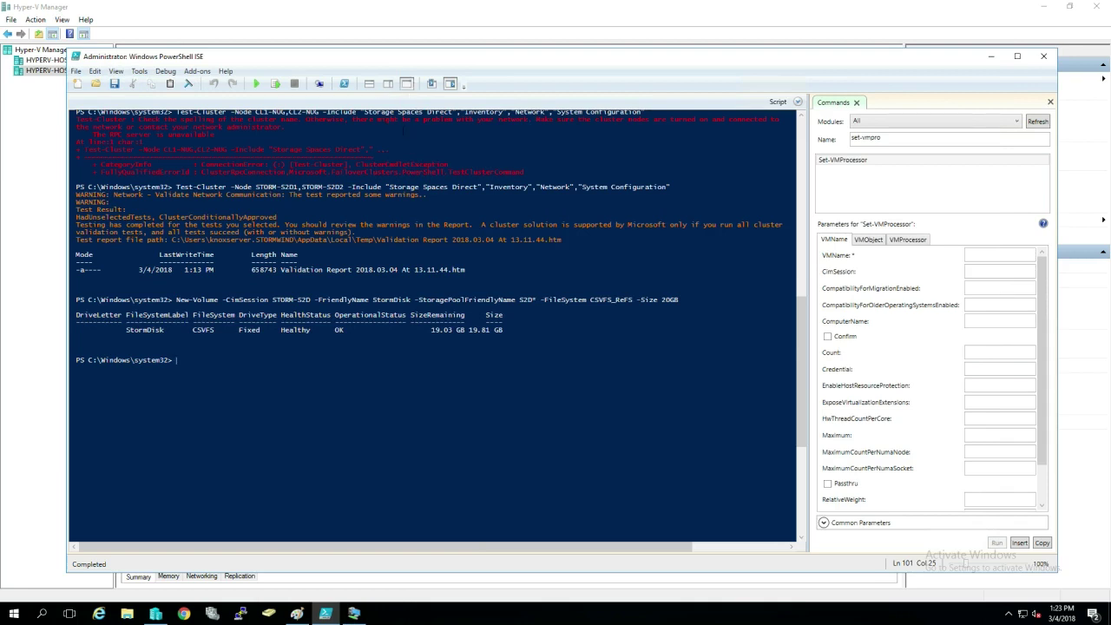
click(353, 612)
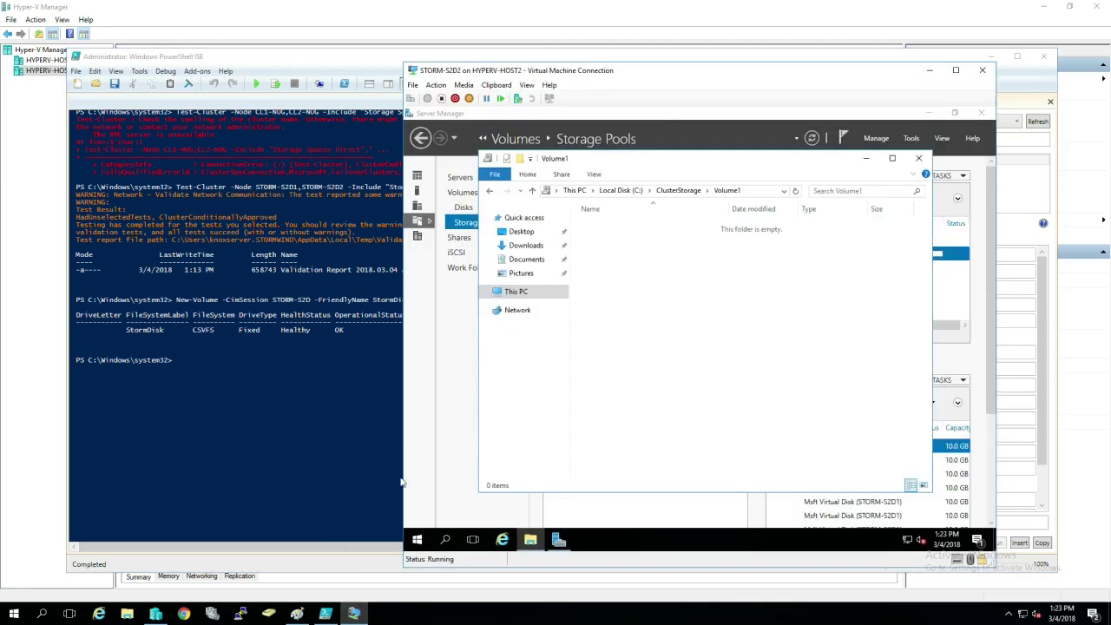